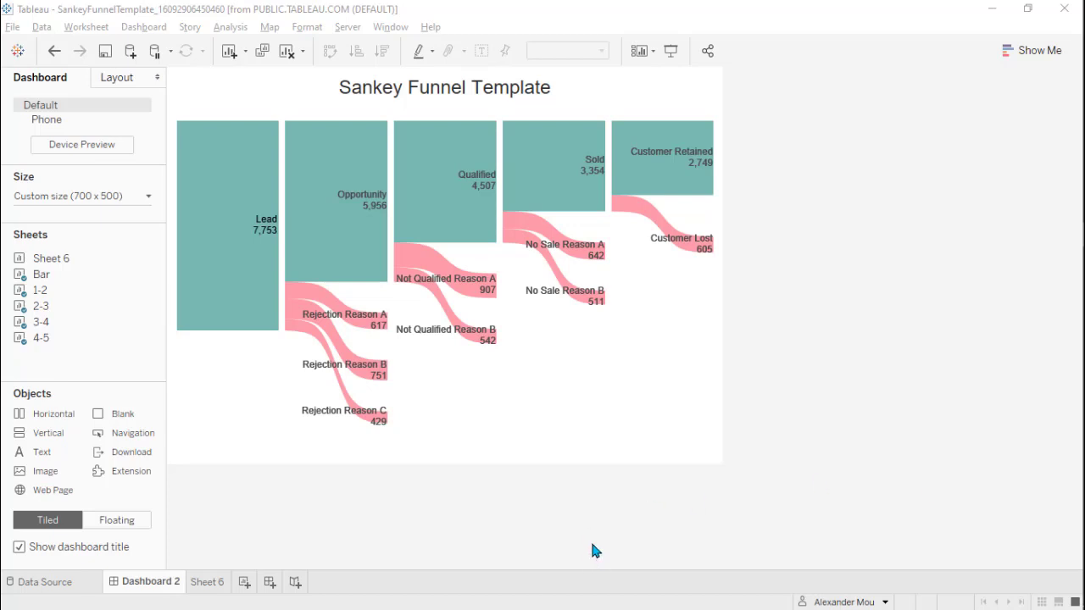
- Clear Sheet 6 and place Step1 through Step5 on Rows
click(206, 582)
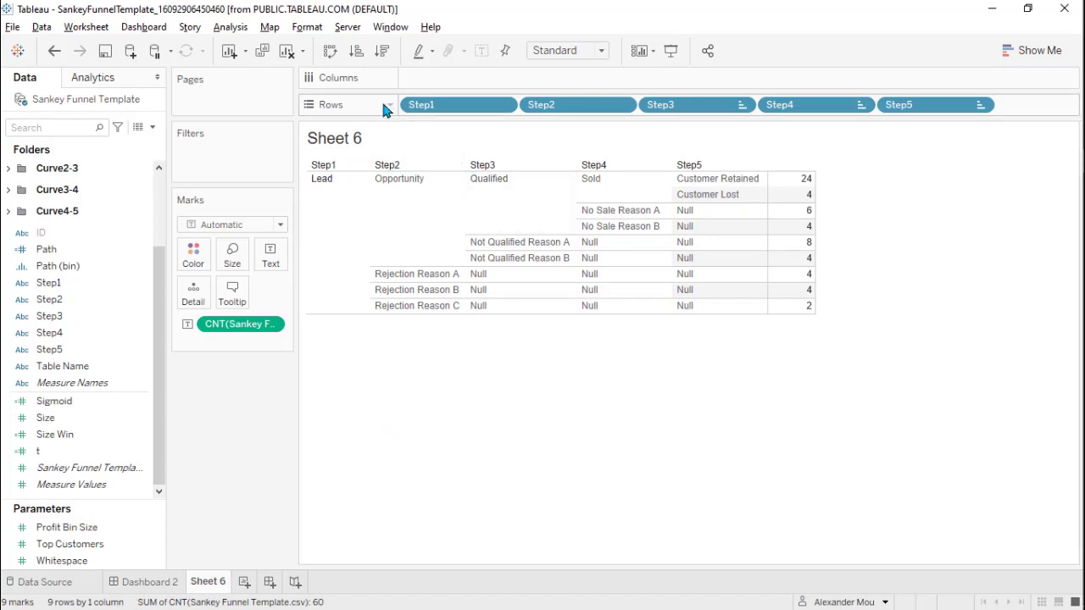
click(285, 52)
drag(49, 286, 551, 110)
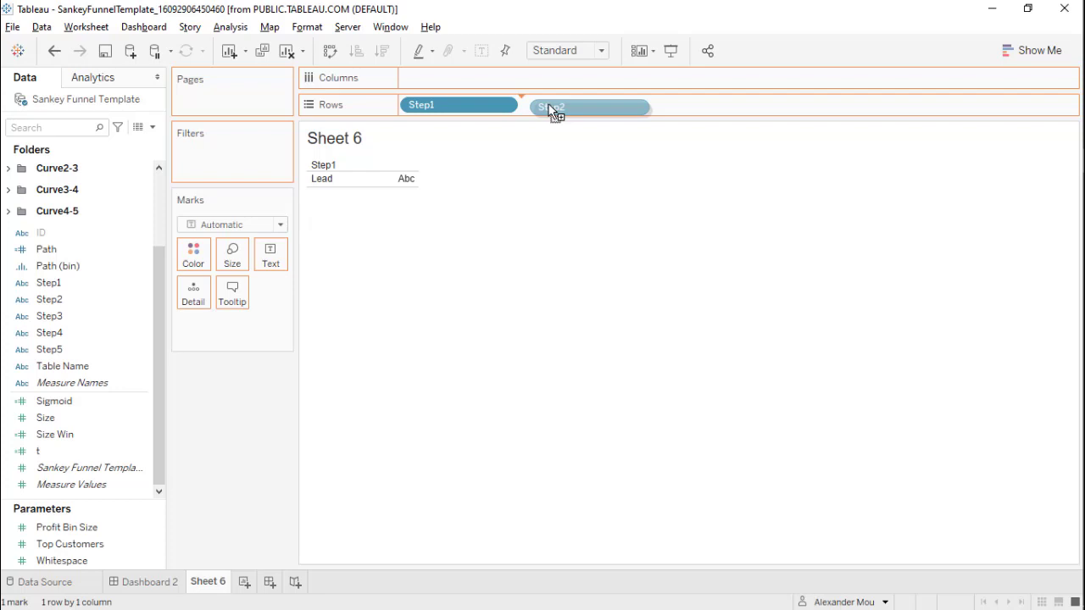
drag(551, 110, 551, 108)
drag(48, 316, 792, 108)
drag(49, 349, 926, 109)
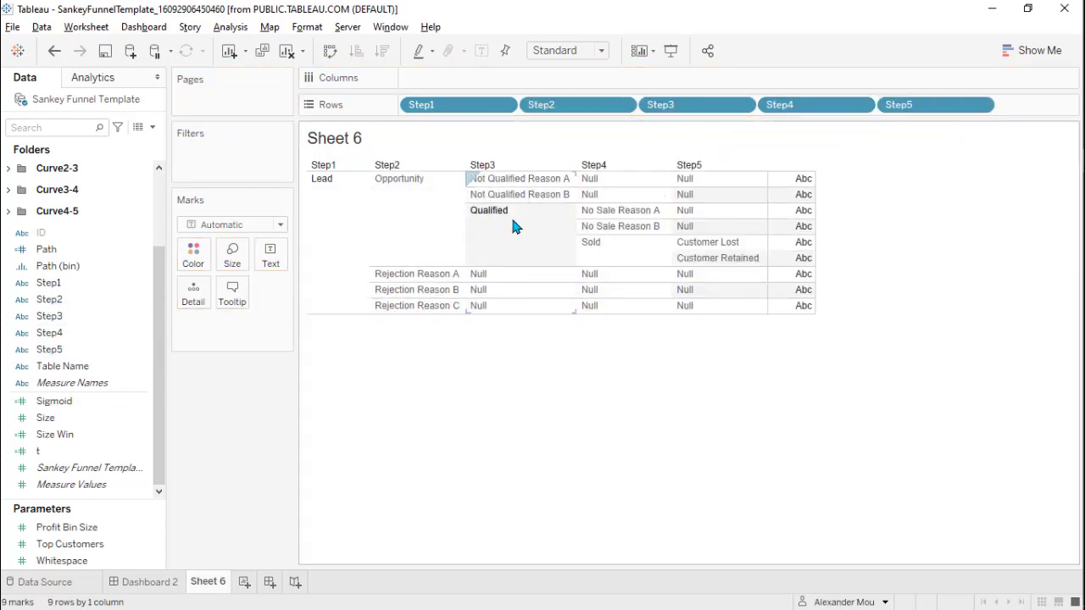
- Sort Qualified, Sold and Customer Retained first, then show record counts on Text
click(514, 181)
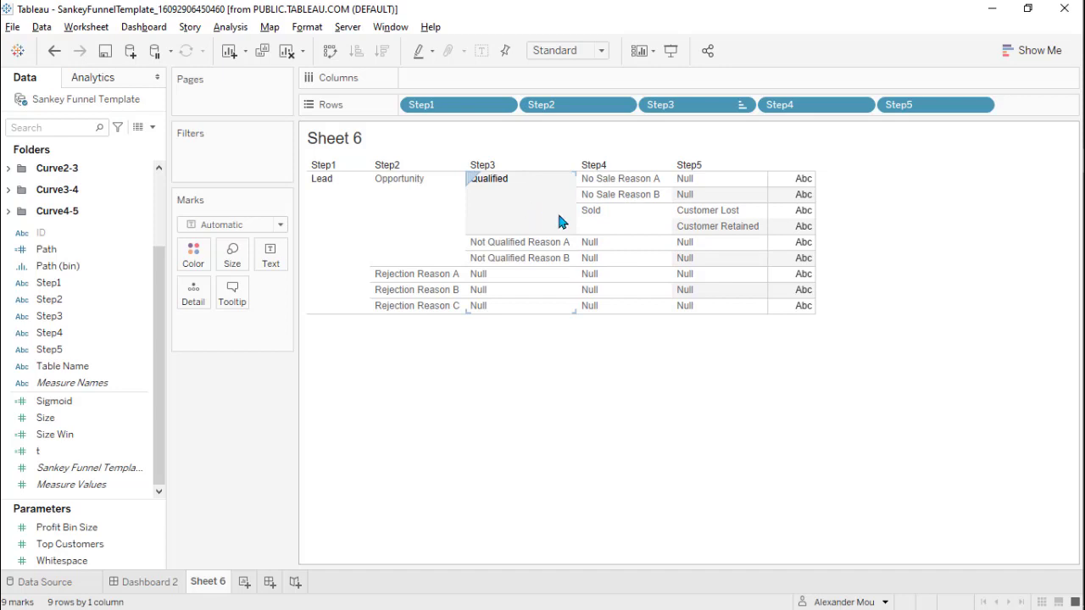
click(661, 226)
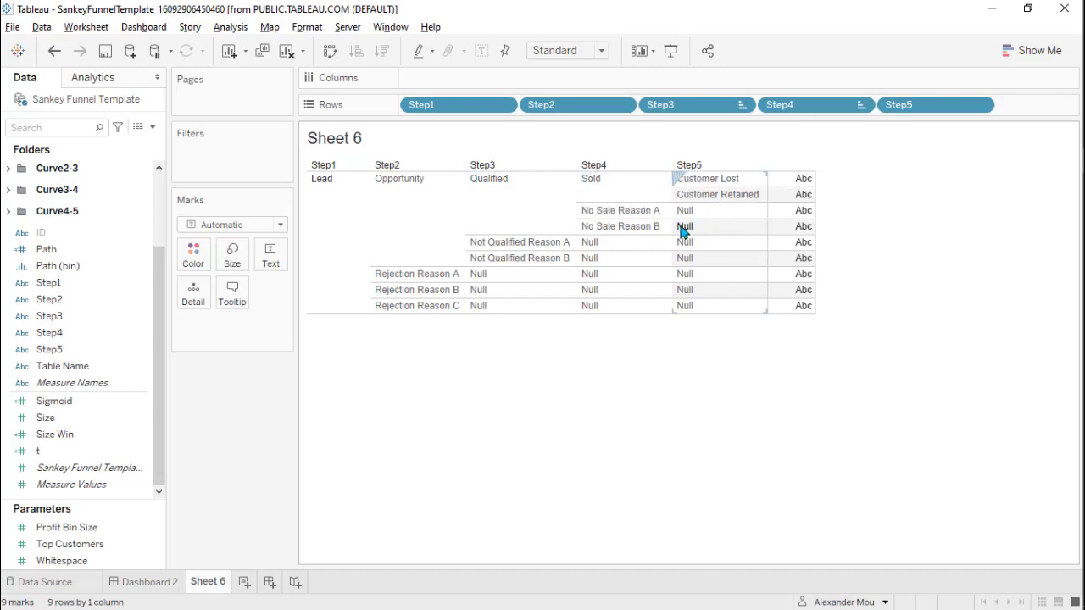
drag(724, 195, 726, 181)
mouse_move(89, 468)
mouse_down()
mouse_move(242, 395)
mouse_move(771, 303)
mouse_move(789, 261)
mouse_up()
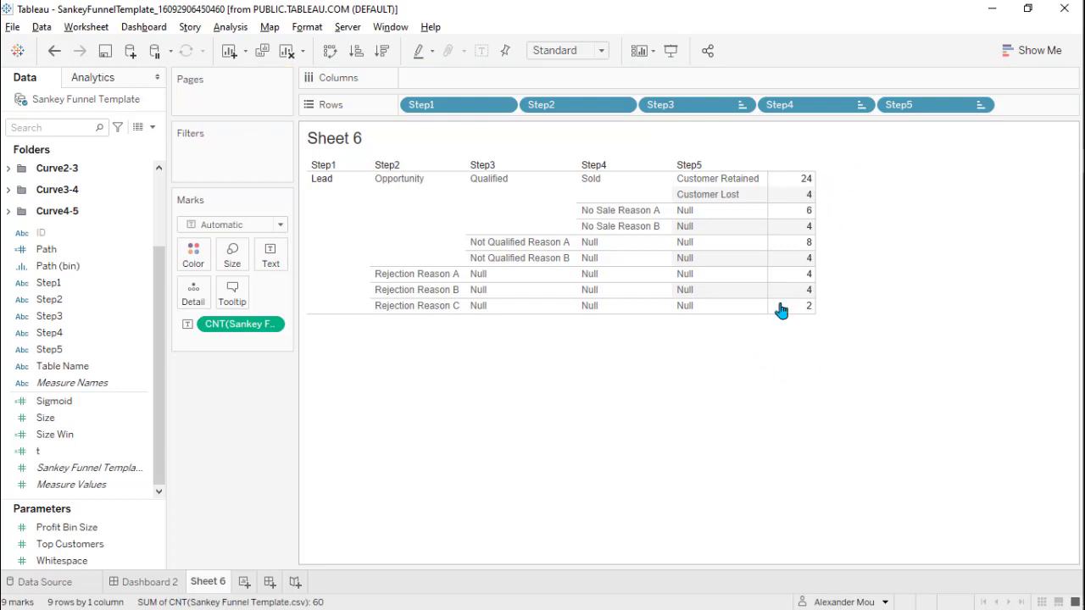
mouse_move(797, 303)
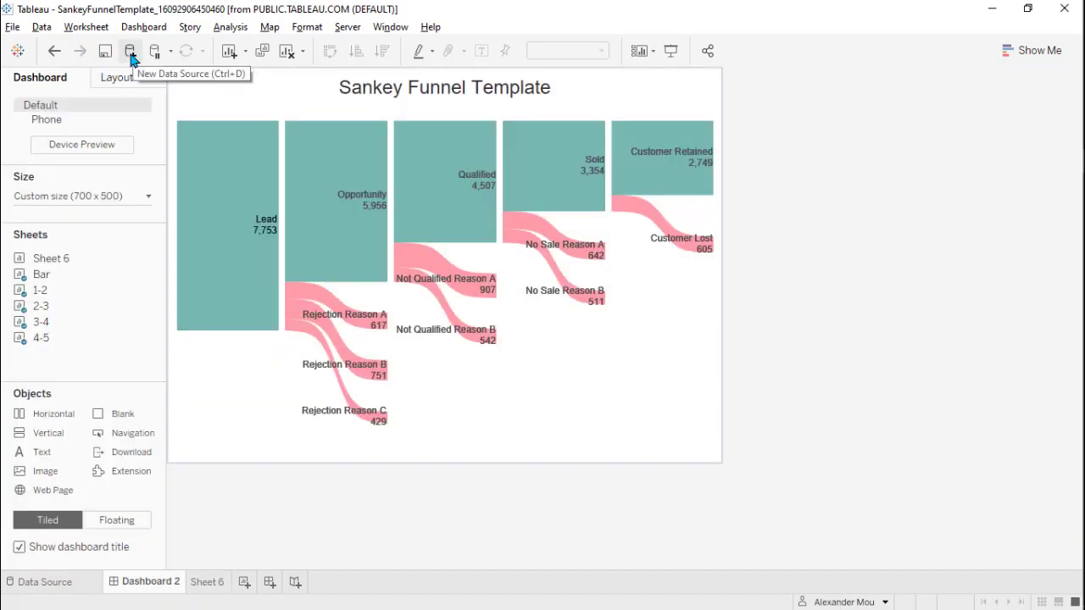
- Connect to the saved Sample - Superstore source and view its Data Source page
click(132, 56)
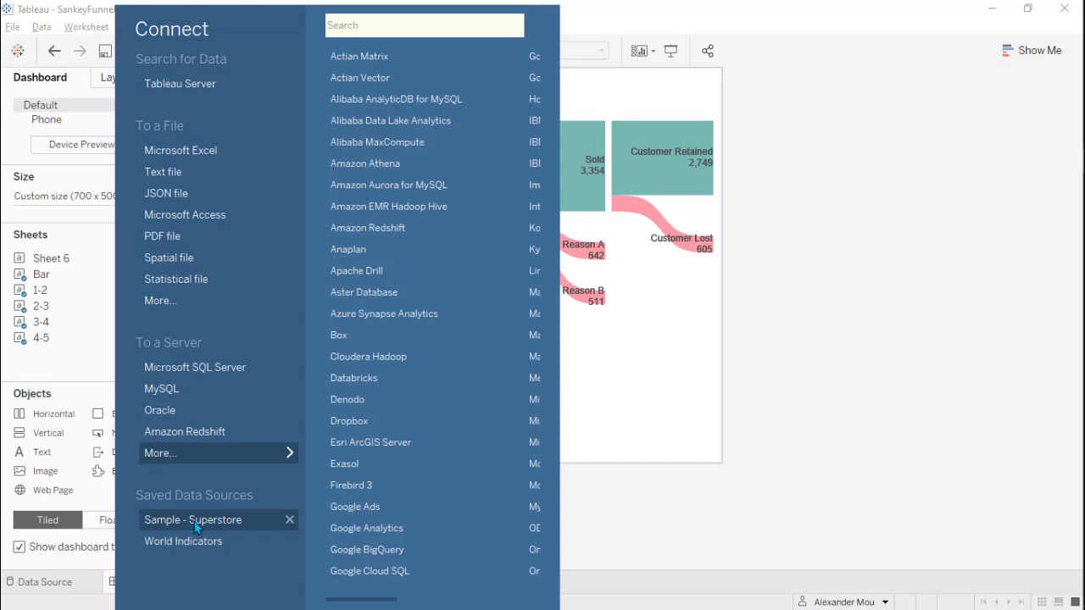
click(195, 524)
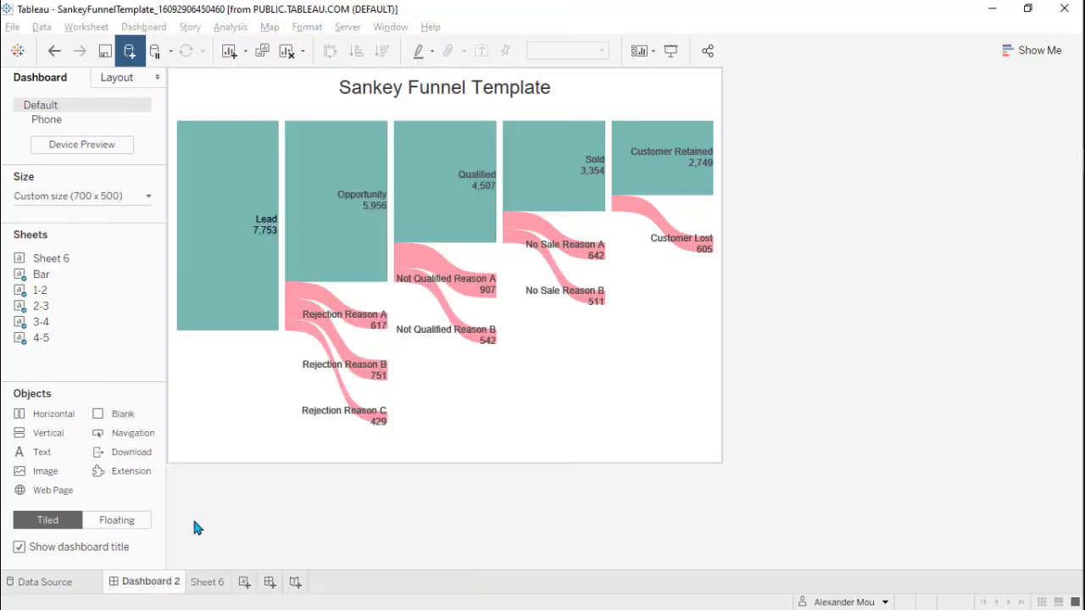
click(51, 585)
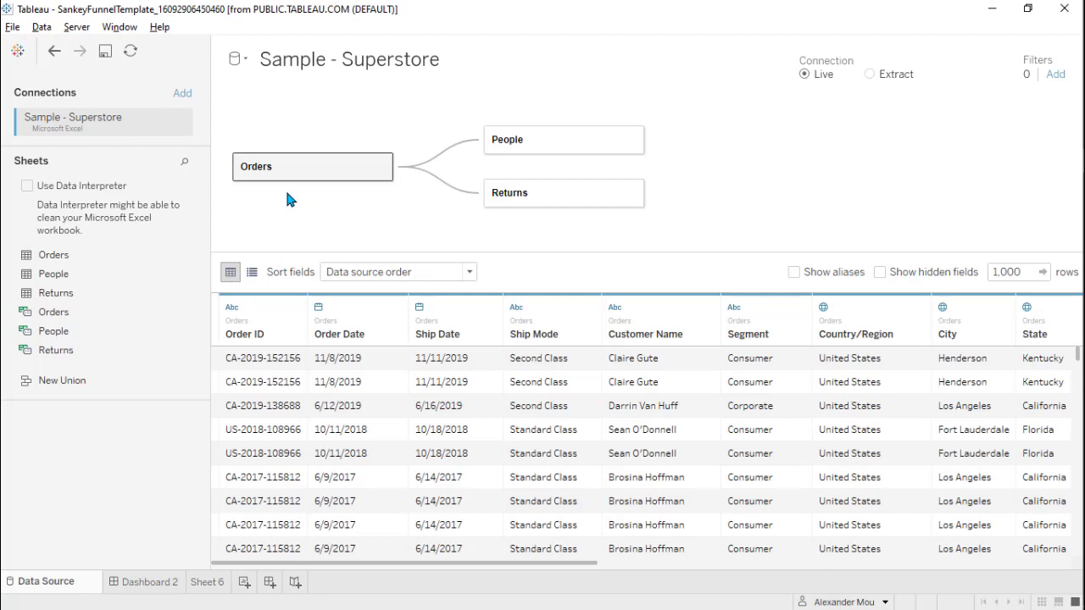
- Union a second Orders sheet onto the Orders table, reviewing the union settings
drag(60, 255, 279, 188)
click(380, 167)
click(428, 275)
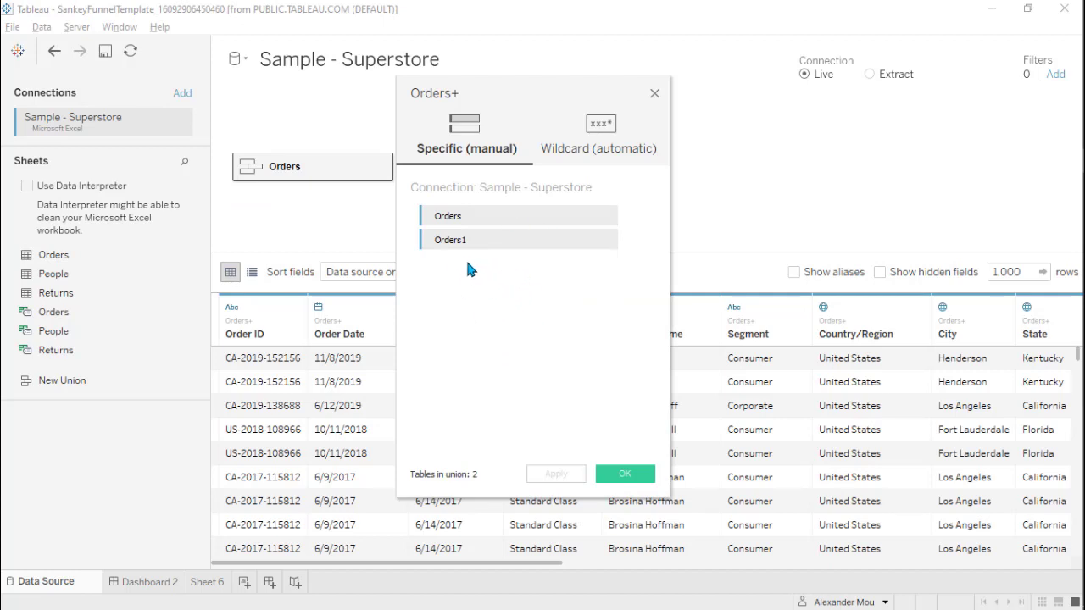
key(Return)
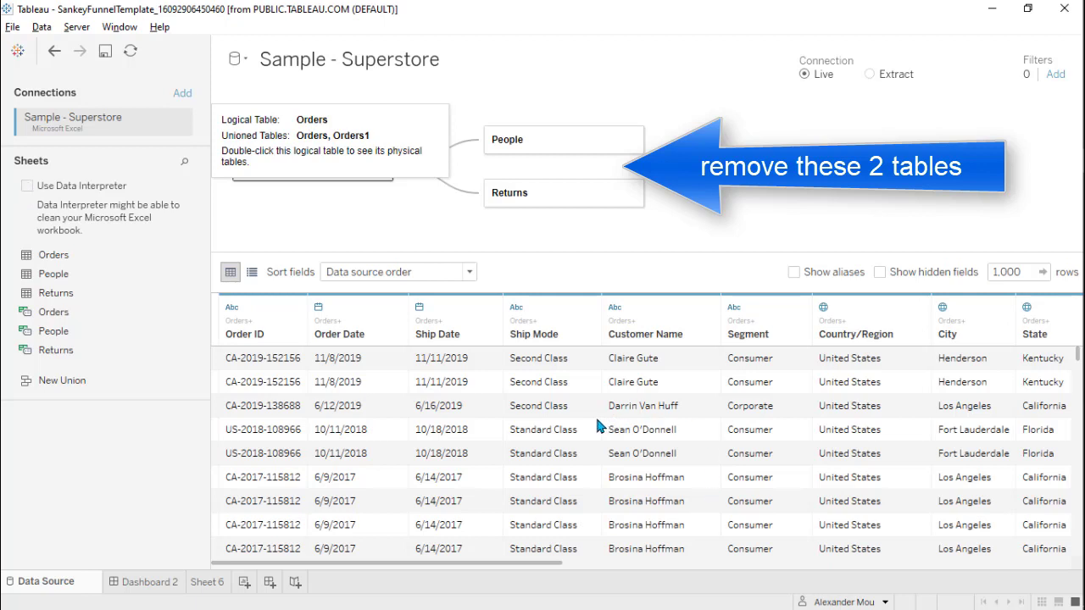
click(206, 581)
- Create blank Sheet 7 using Sample - Superstore and widen the Data pane
click(244, 581)
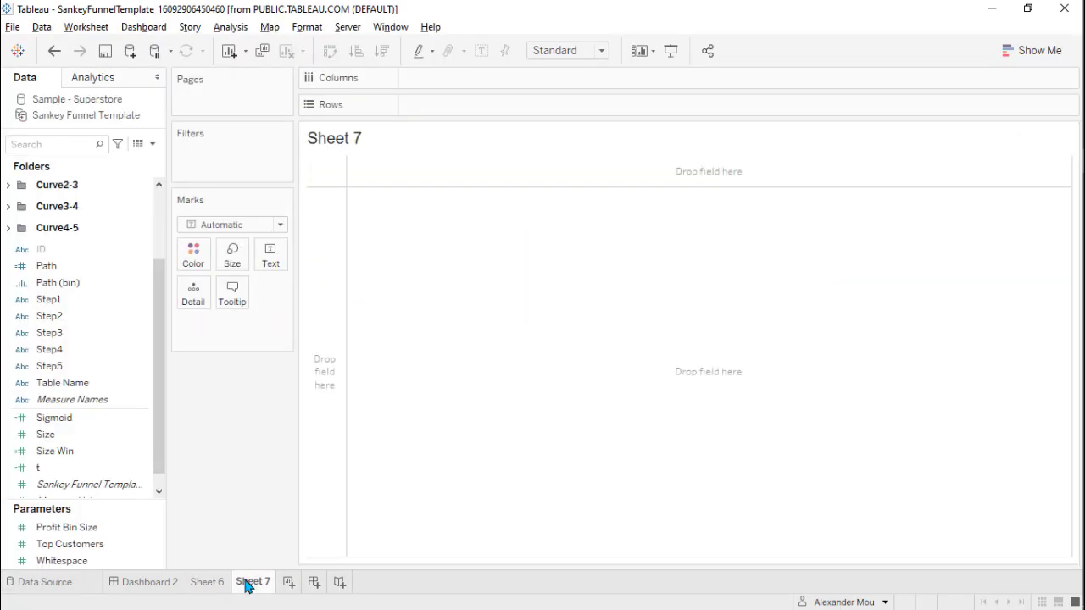
click(74, 100)
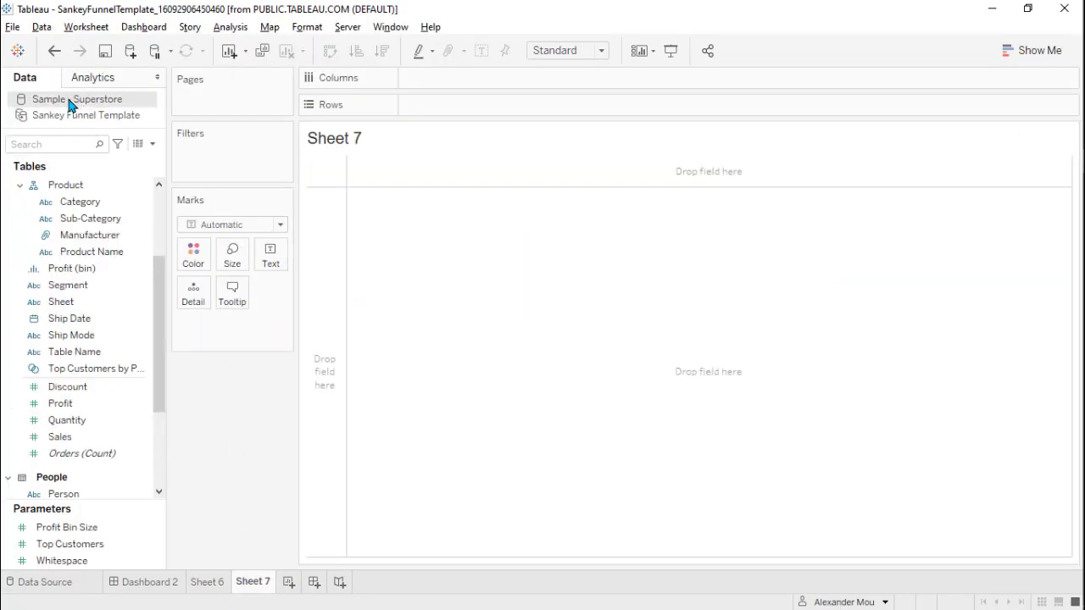
drag(163, 327, 184, 308)
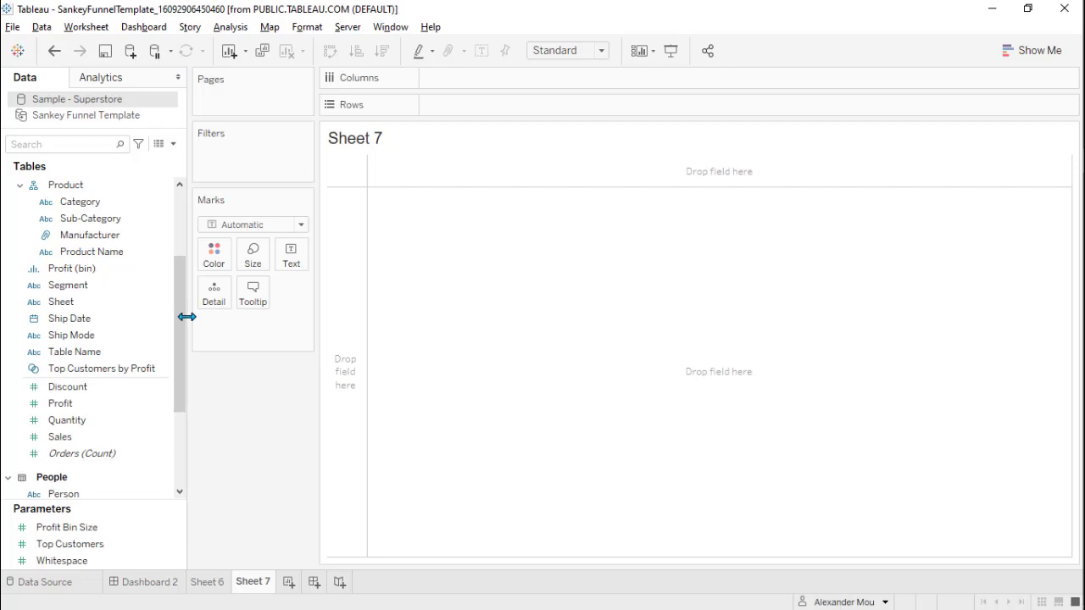
- Create calculated fields Step1 = 'All Records' and Step2 = [Region]
click(173, 145)
click(145, 161)
text(Step1)
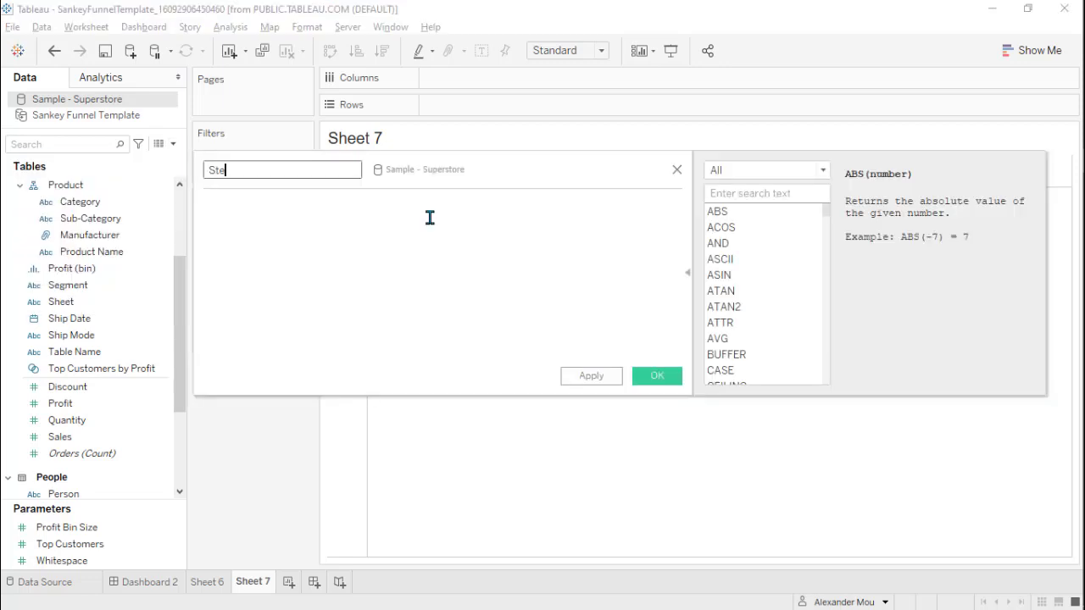
click(430, 218)
text('All Record)
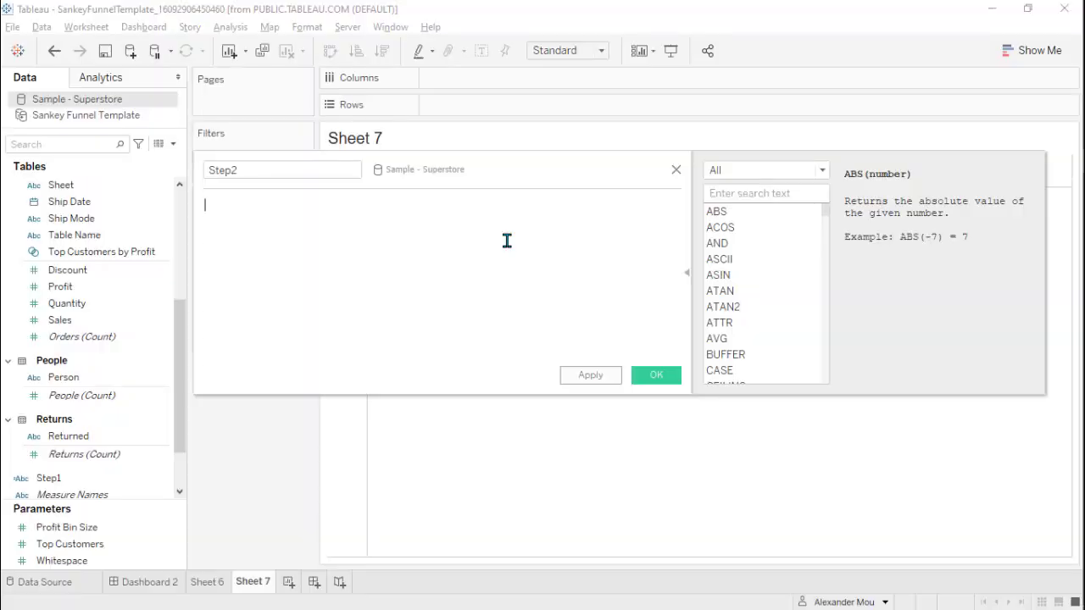
text(regio)
key(Return)
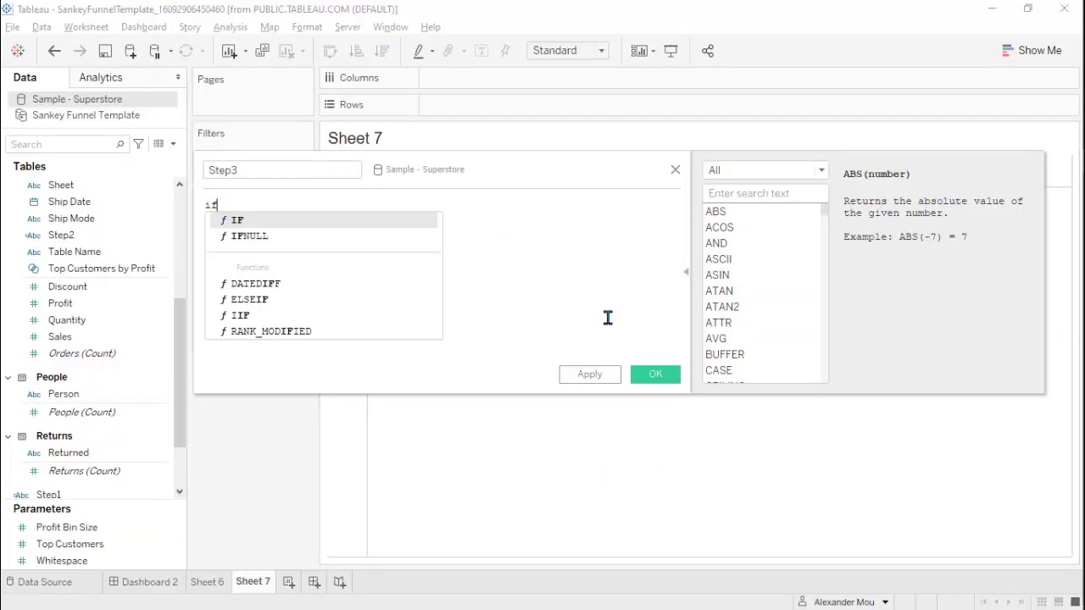
- Create Step3 = IF [Step2]='West' THEN [Category] END and save it
key(Return)
text(step2)
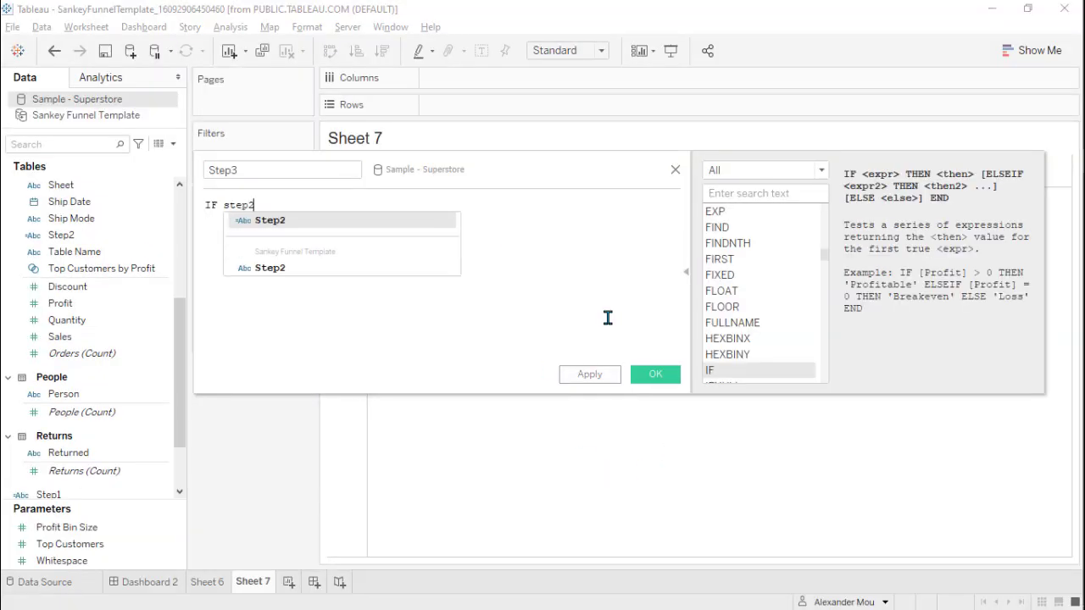
key(Return)
text(='West' THEN se)
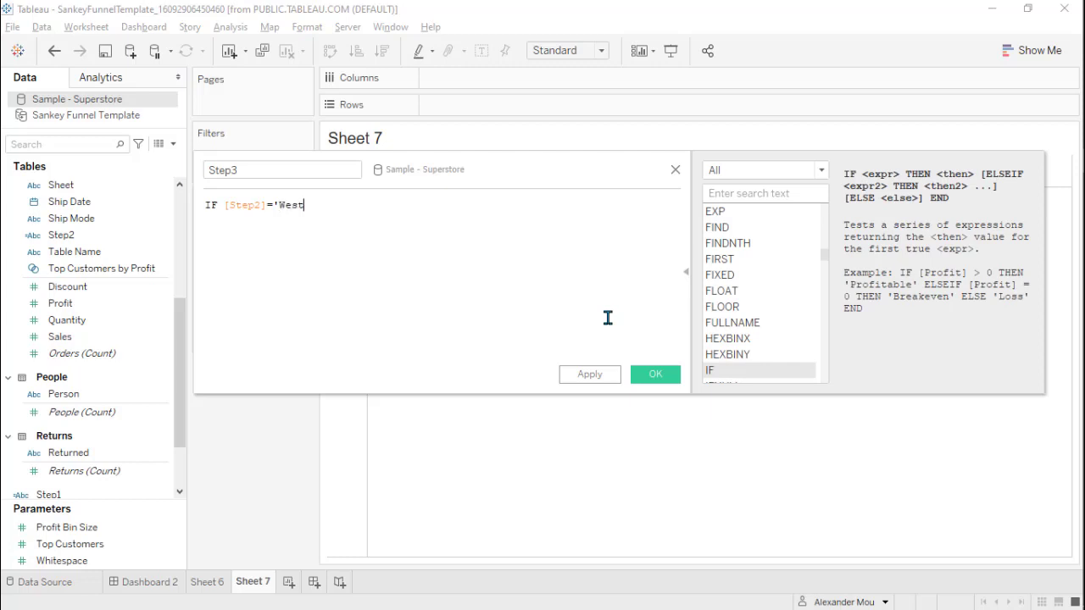
key(BackSpace)
key(BackSpace)
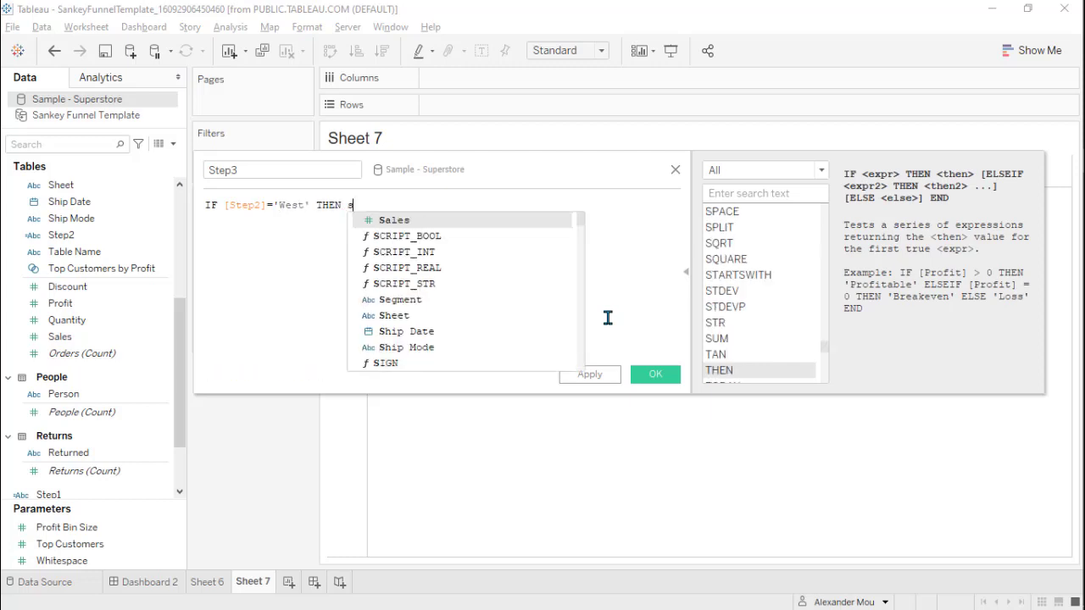
text(categ)
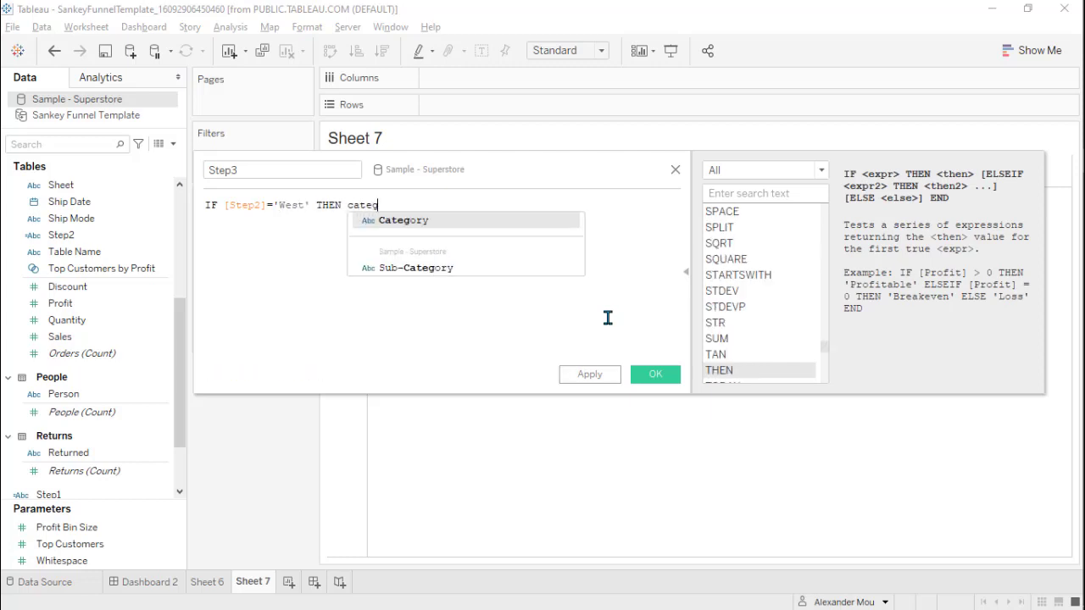
key(Return)
text(END)
click(655, 374)
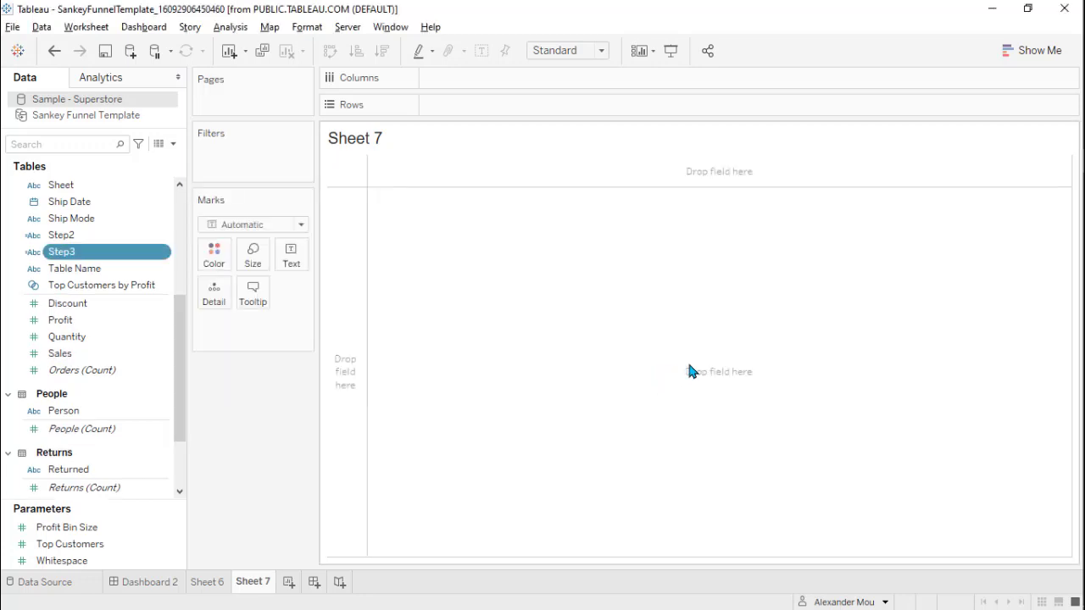
key(alt+Tab)
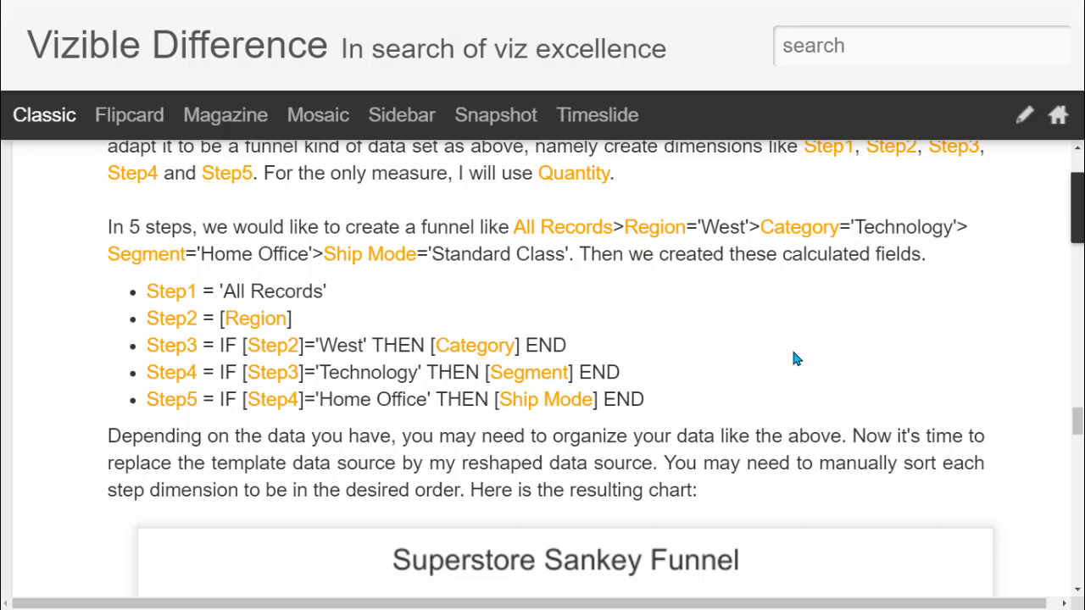
scroll(792, 358, up, 15)
scroll(793, 358, up, 15)
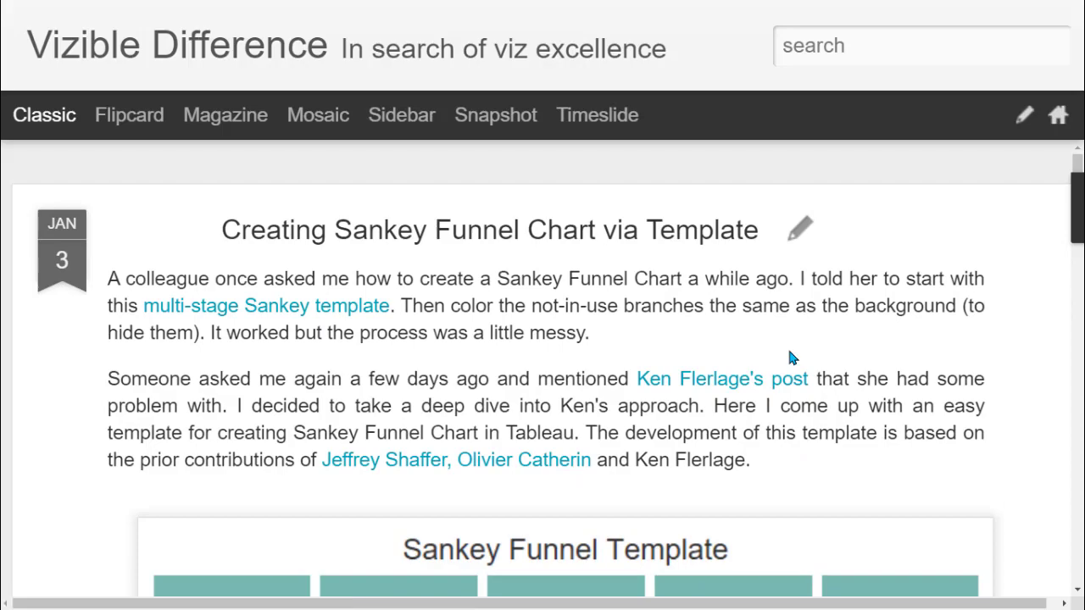
scroll(789, 356, down, 5)
scroll(790, 361, down, 15)
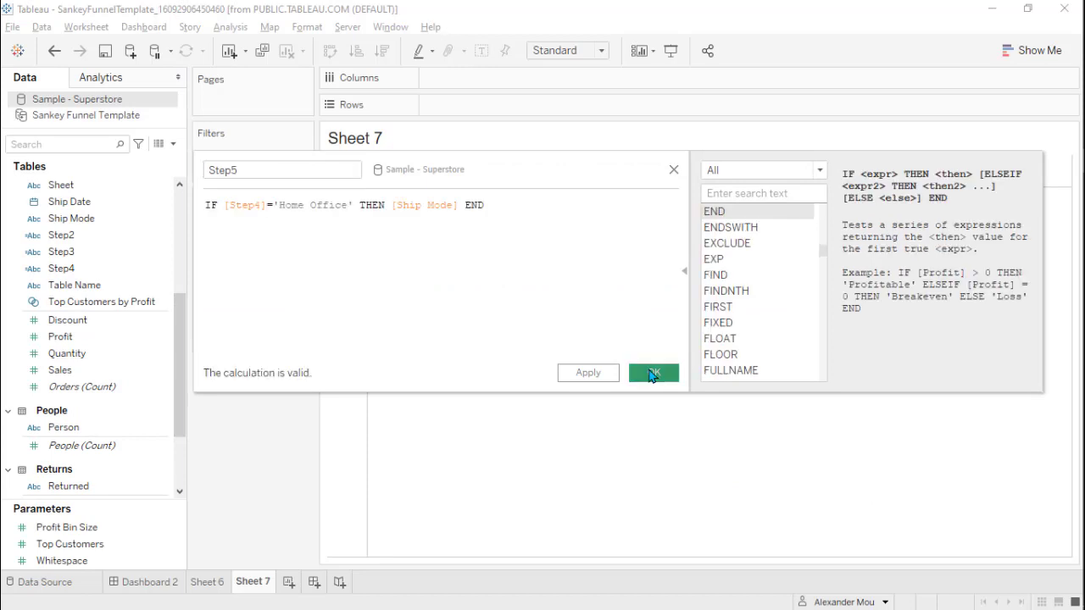
- Save Step4 = IF [Step3]='Technology' THEN [Segment] END, add Step5, and return to Sheet 7
click(653, 374)
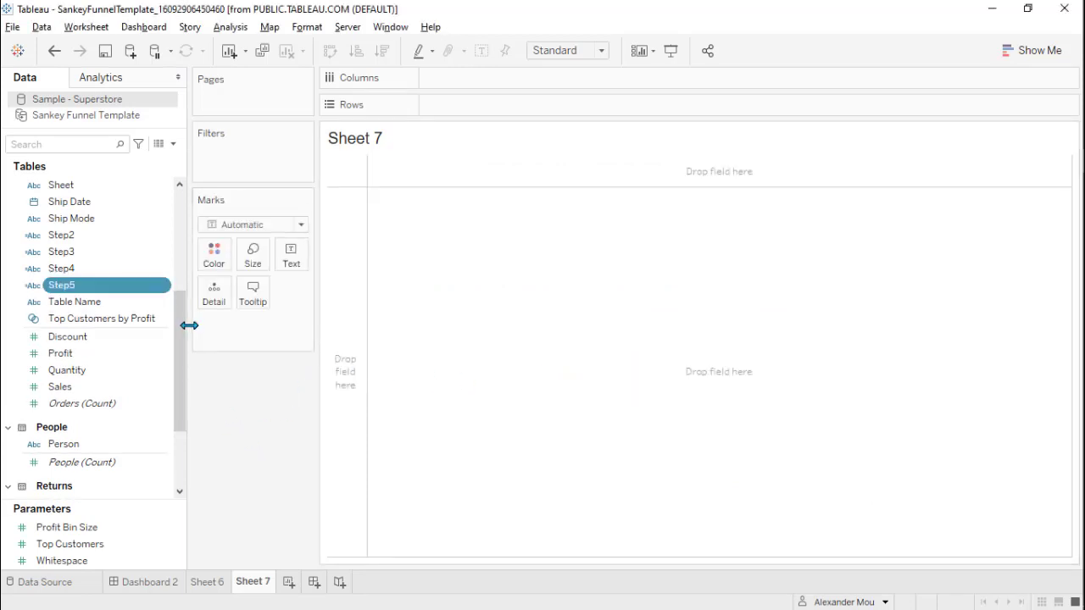
drag(179, 359, 180, 446)
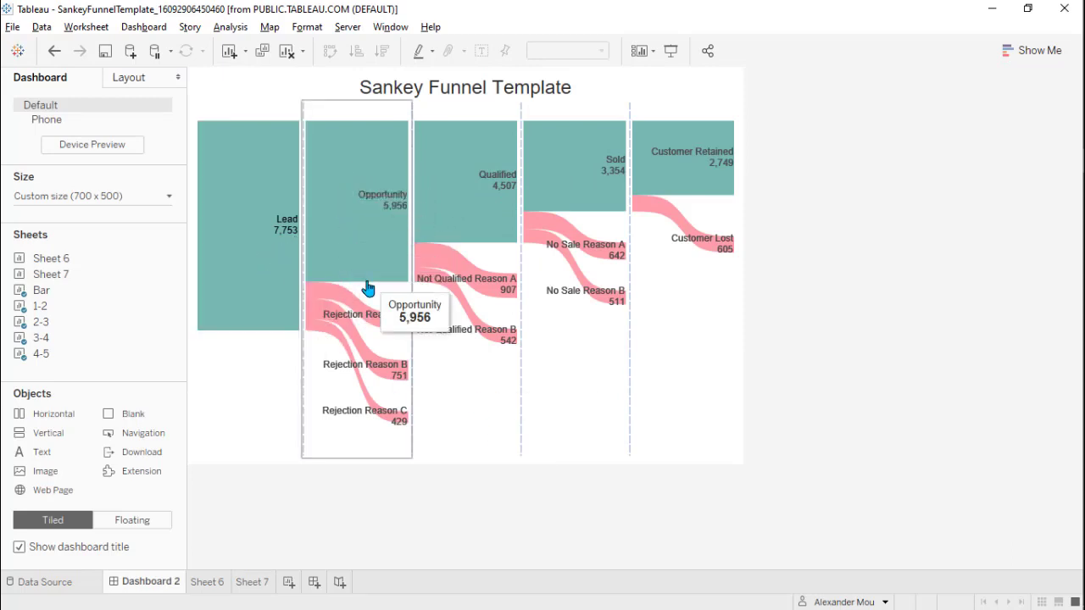
click(254, 583)
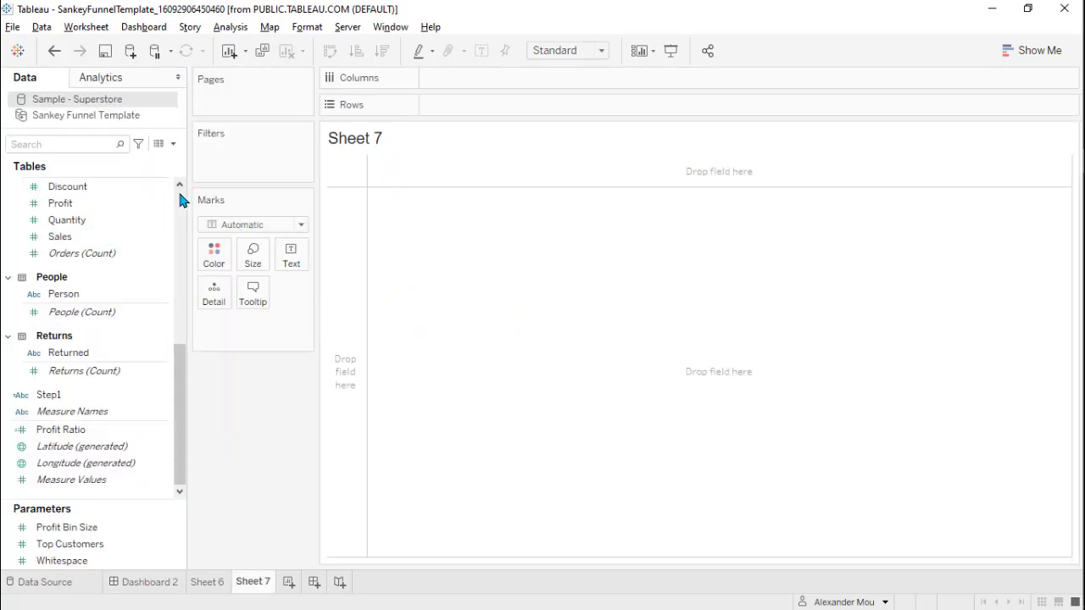
- Rename the Quantity field in the Data pane to 'Size'
right_click(85, 224)
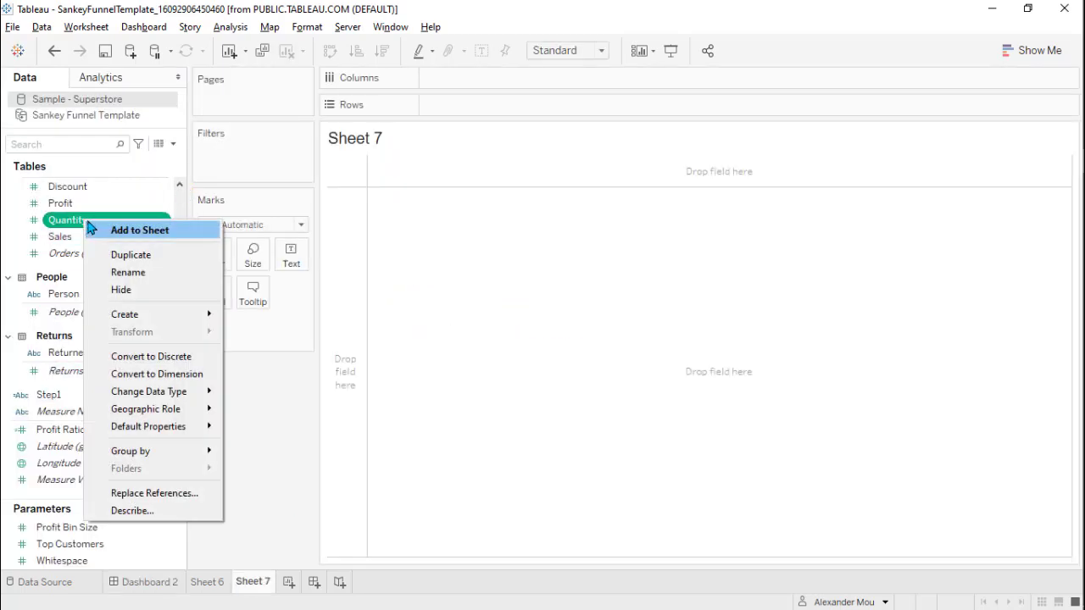
mouse_move(145, 321)
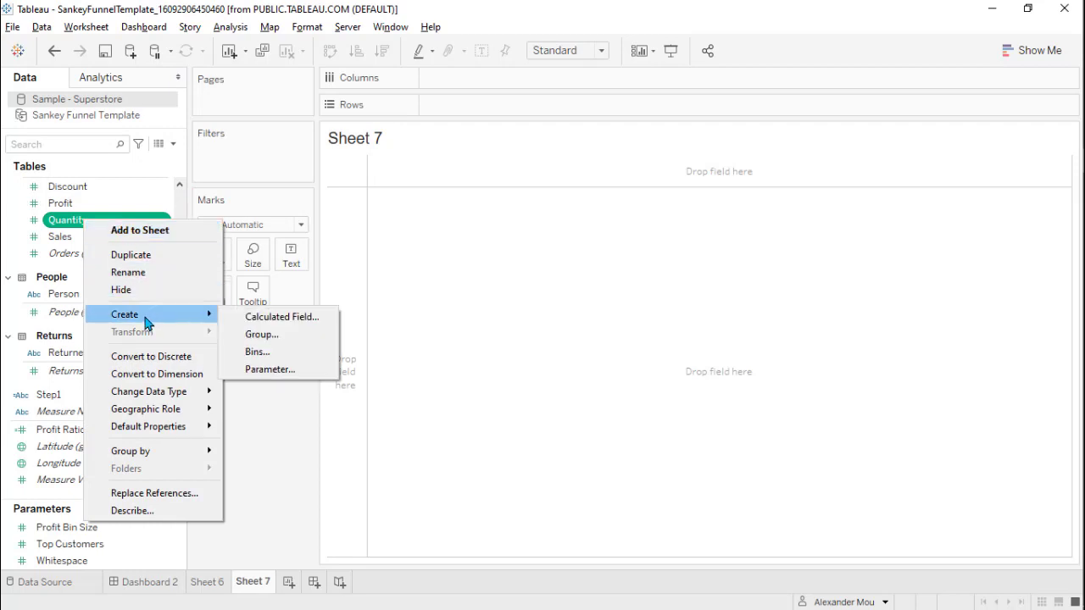
click(131, 273)
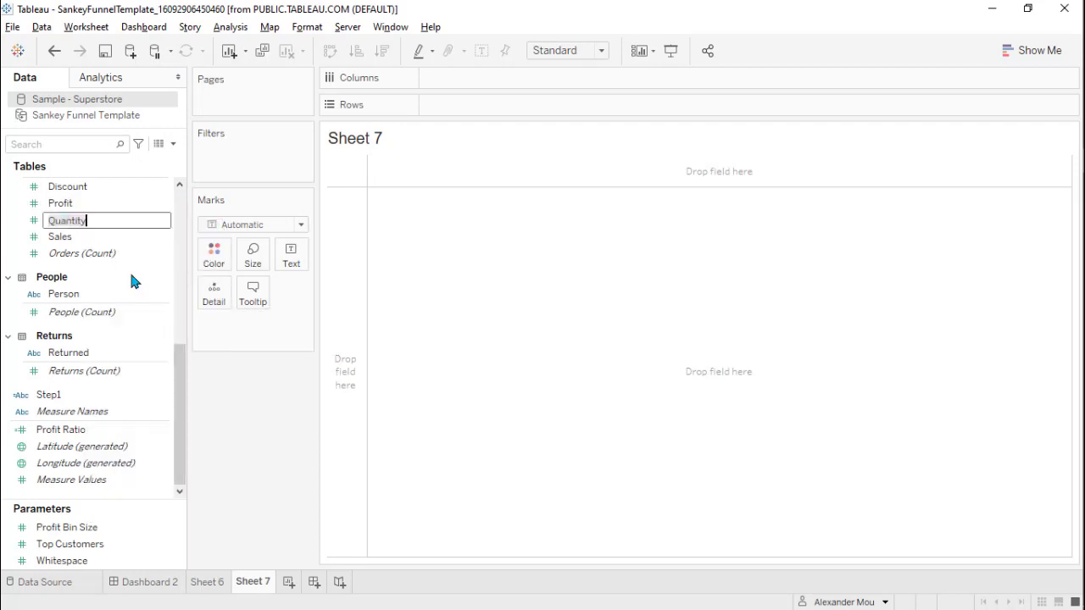
key(BackSpace)
text(Size)
key(Return)
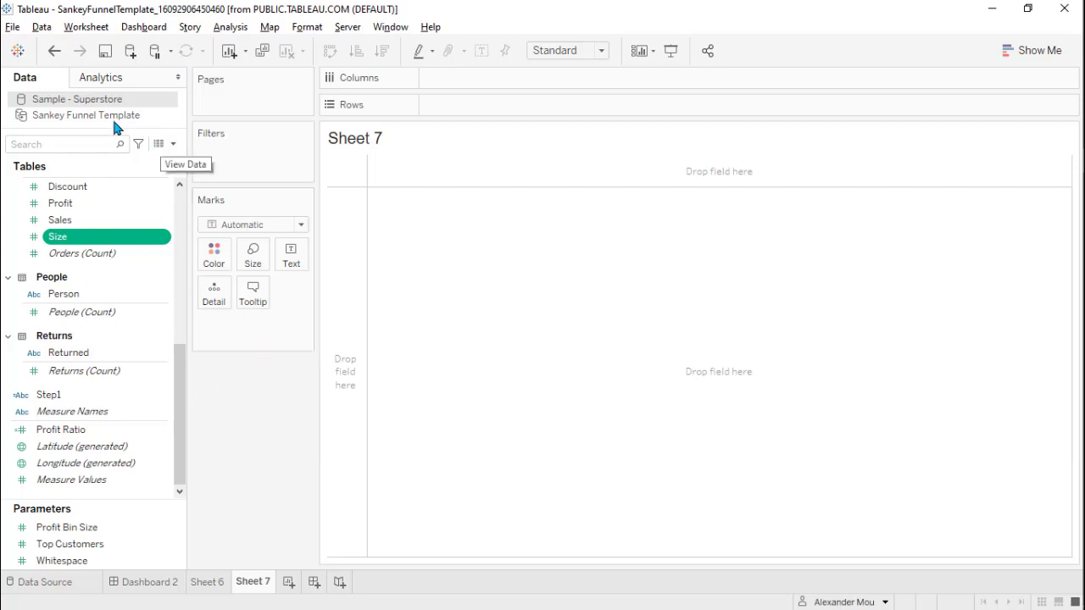
- From Dashboard 2's sheet 2-3, replace Sankey Funnel Template with Sample - Superstore
click(170, 584)
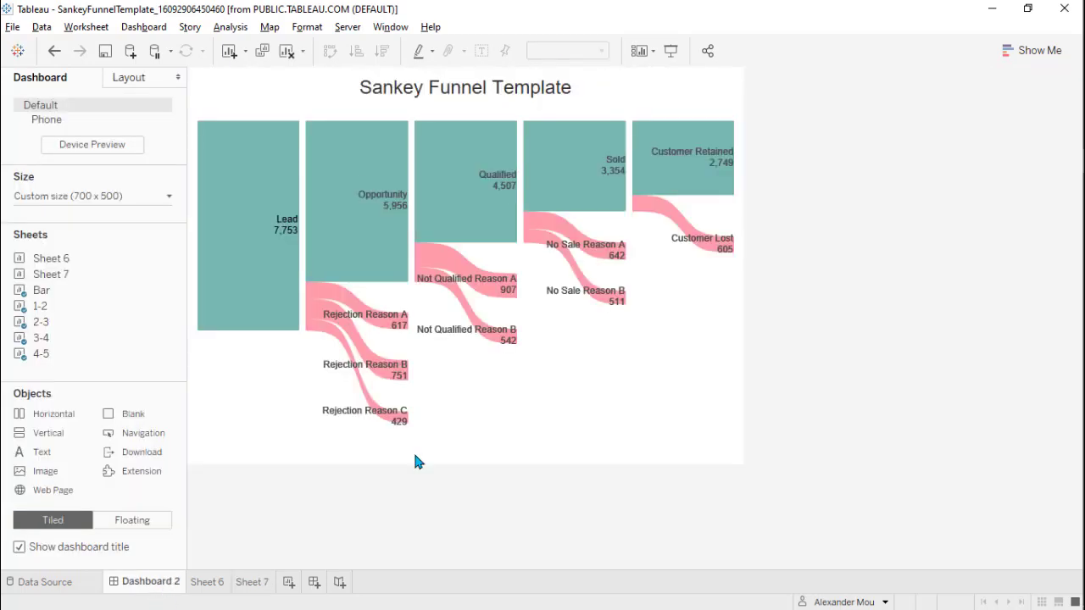
click(473, 352)
click(527, 124)
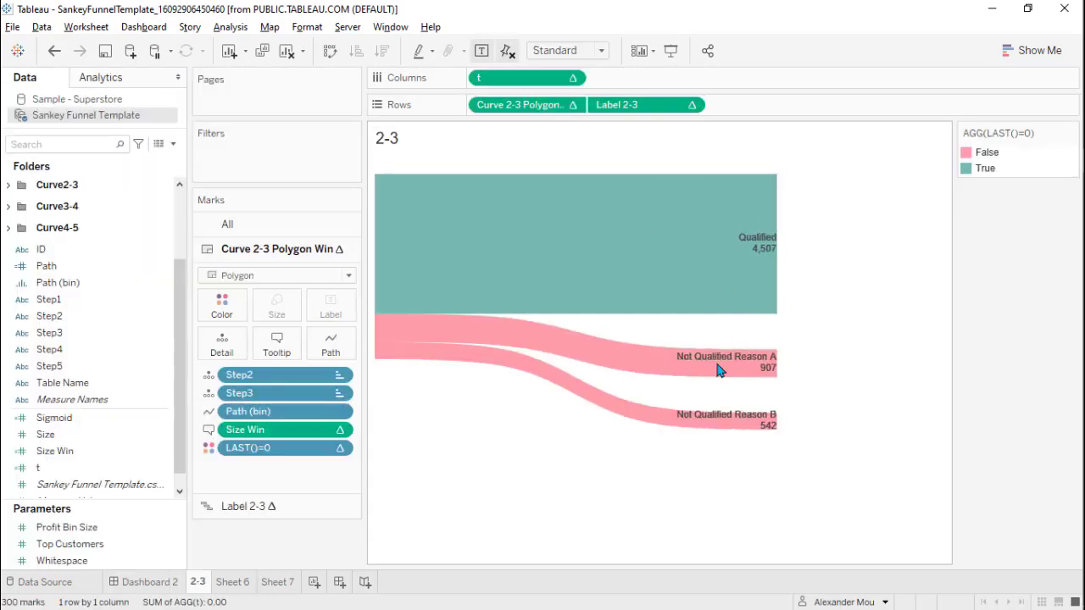
right_click(50, 118)
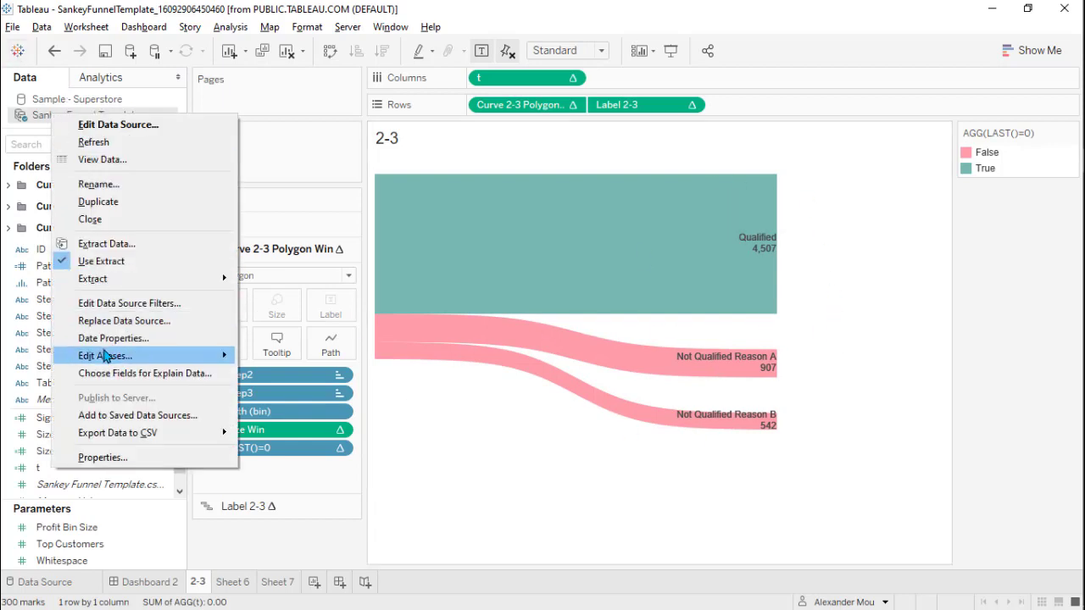
click(96, 321)
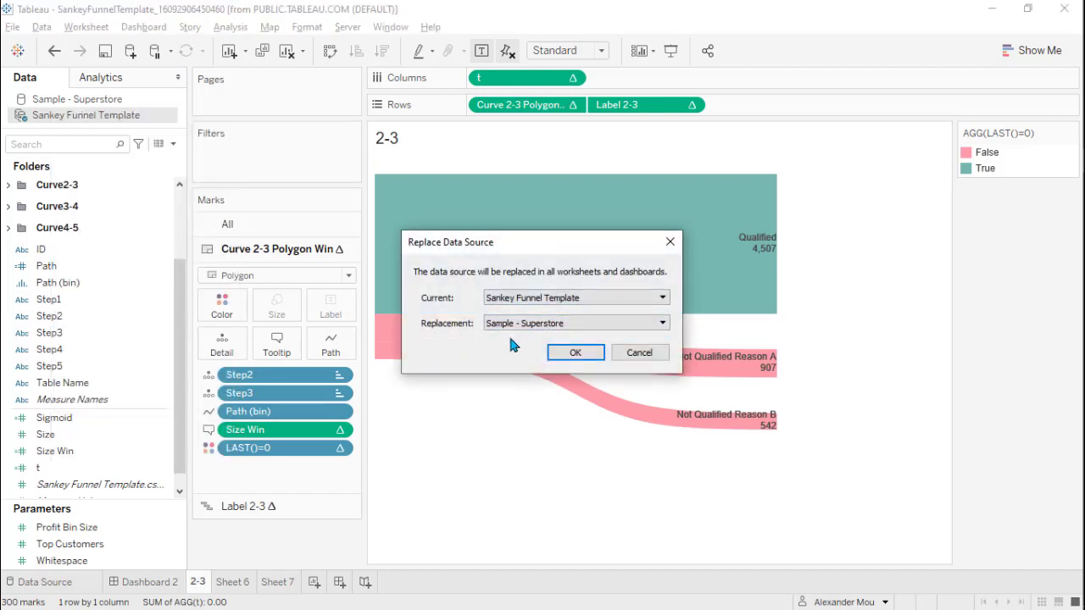
click(573, 354)
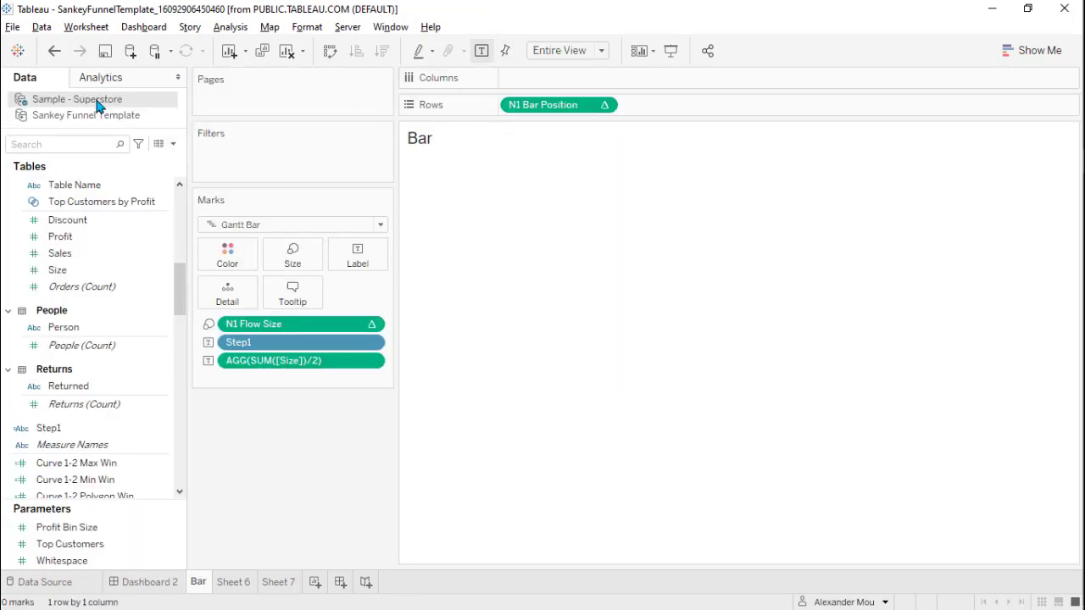
- Remove the People and Returns tables from the Sample - Superstore data source
right_click(99, 103)
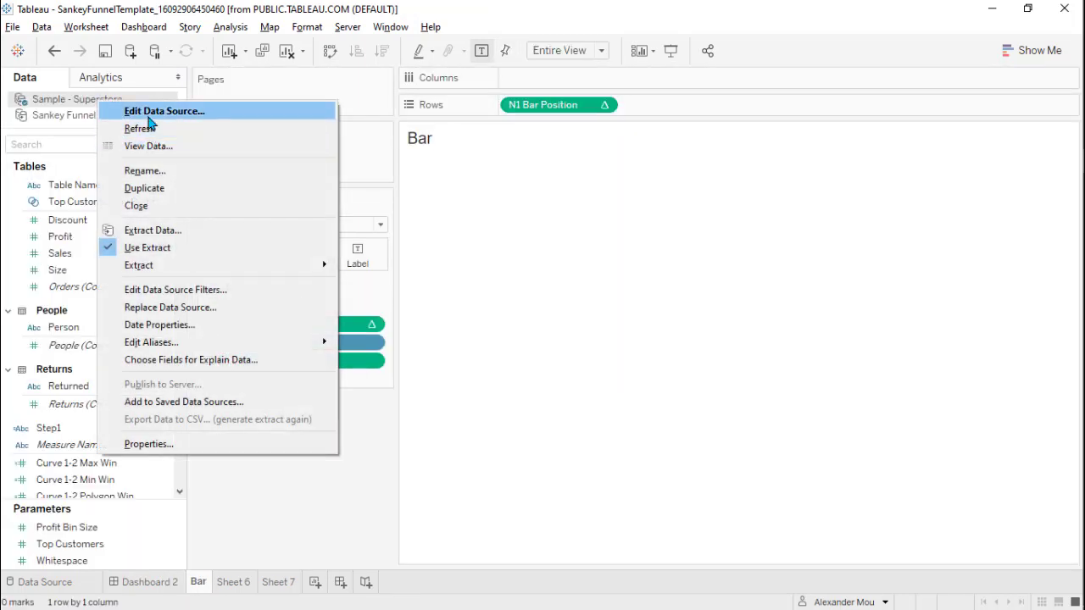
click(147, 111)
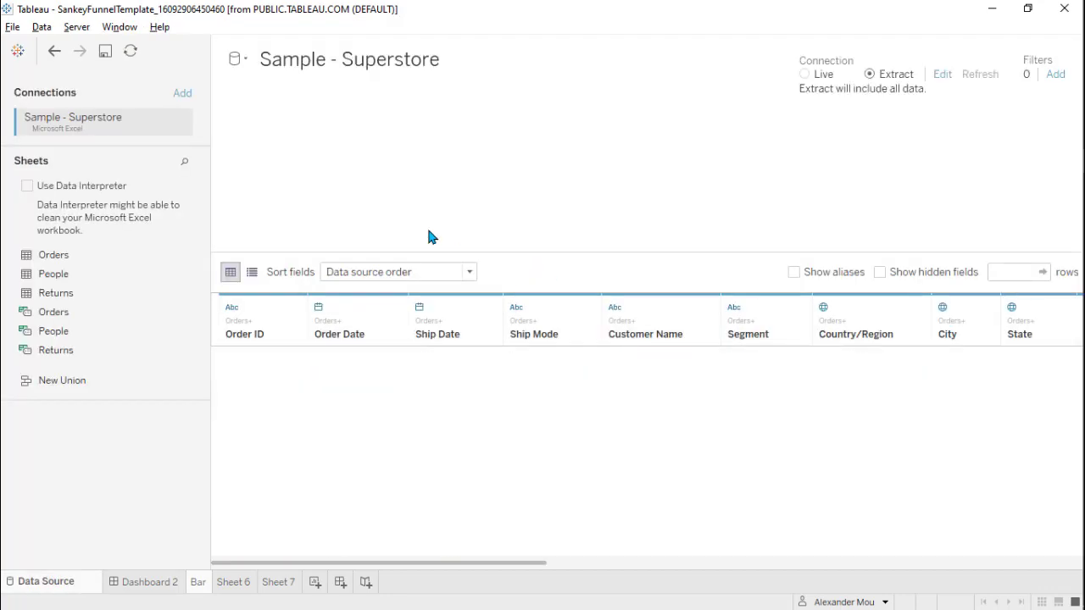
click(634, 140)
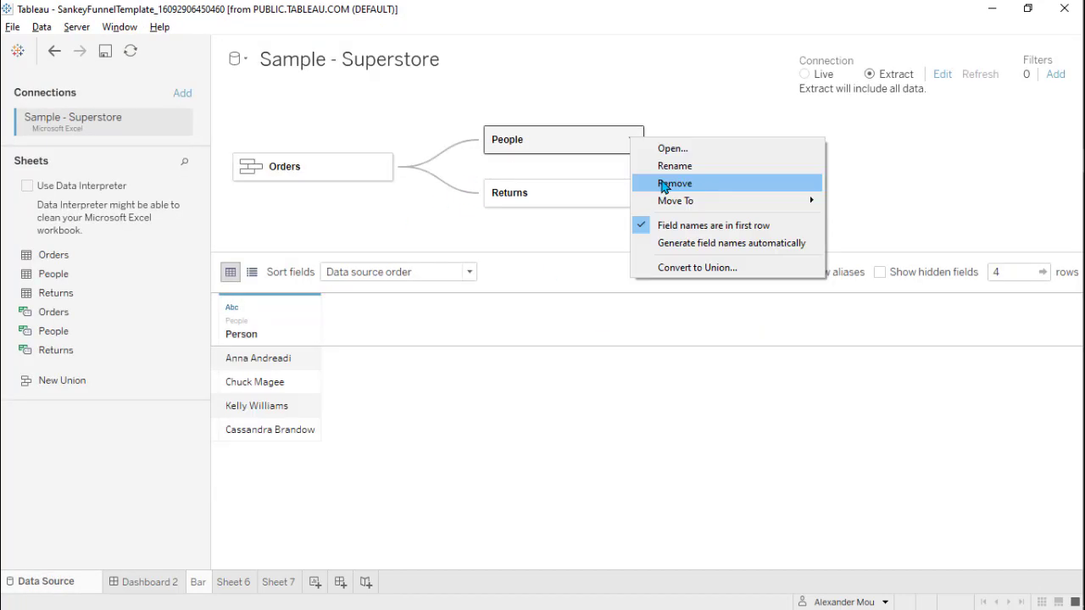
click(664, 184)
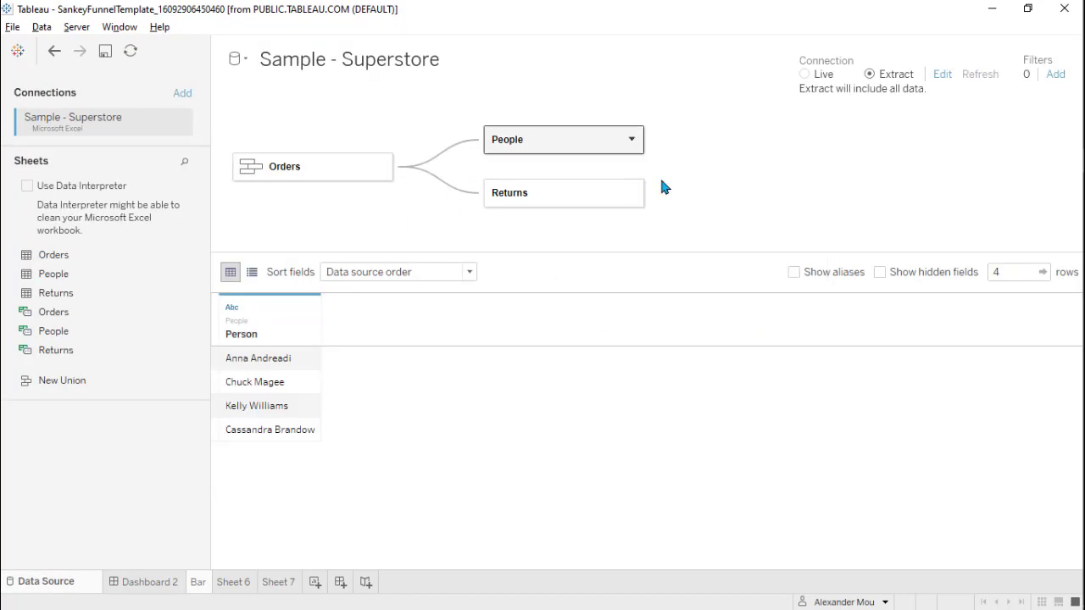
click(632, 139)
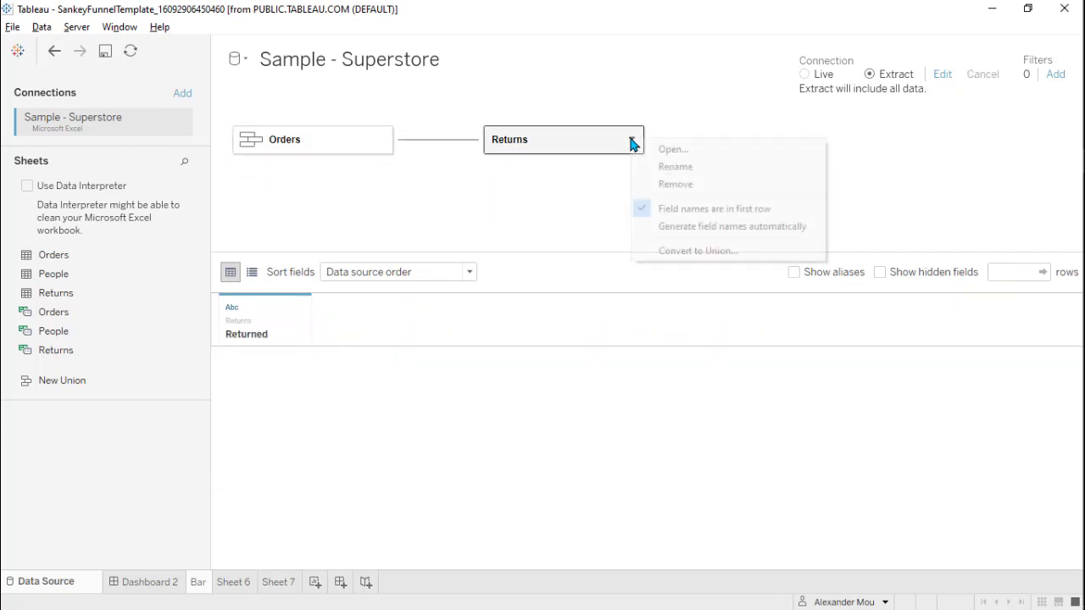
click(660, 184)
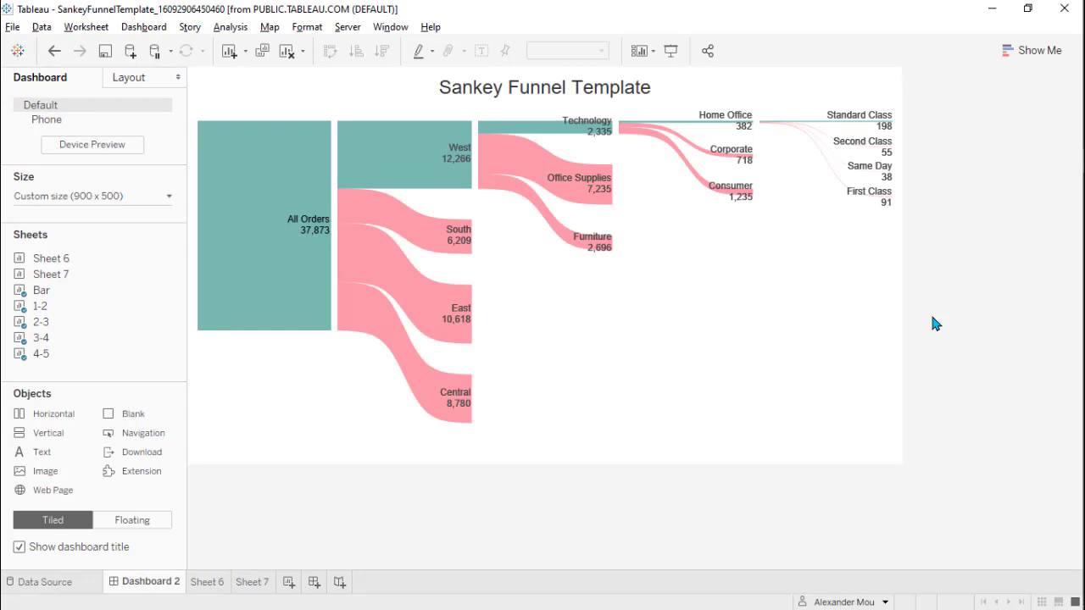
- Open sheet 2-3 from the dashboard and clear the sort on the Step2 pill
click(562, 344)
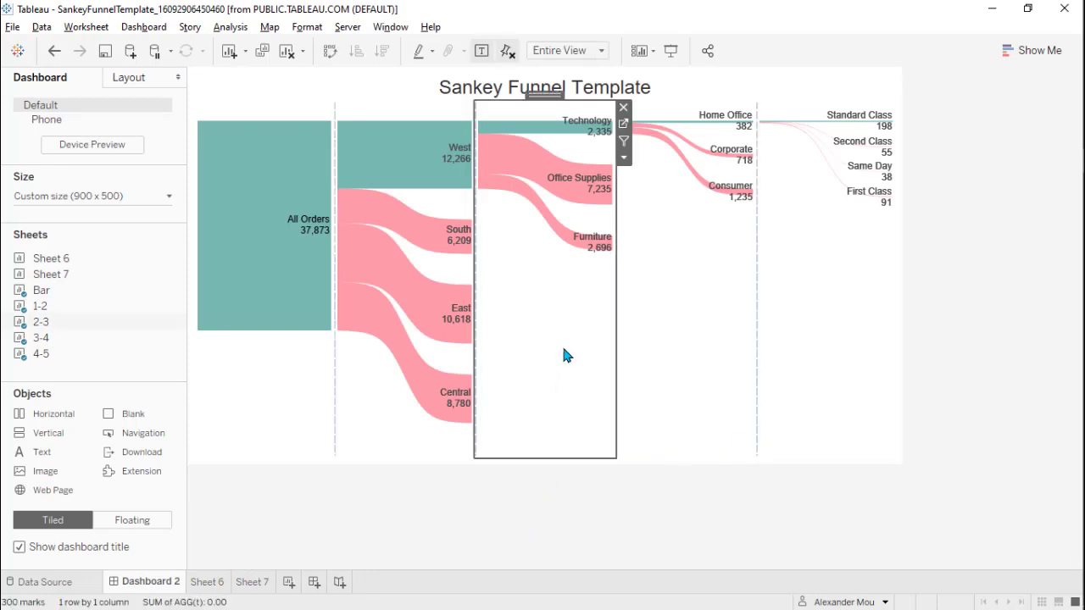
click(623, 124)
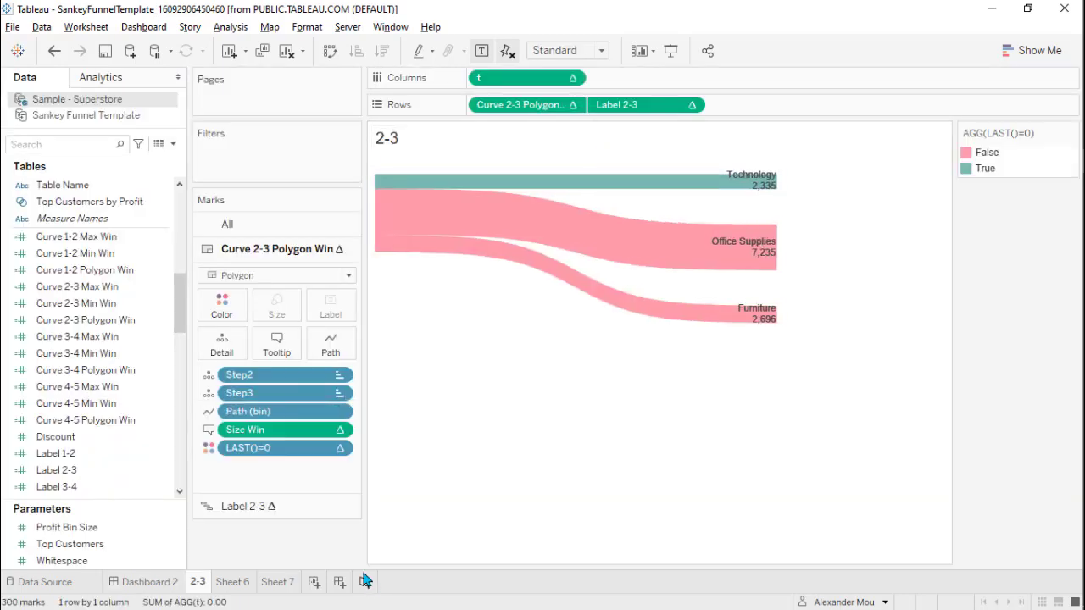
click(346, 375)
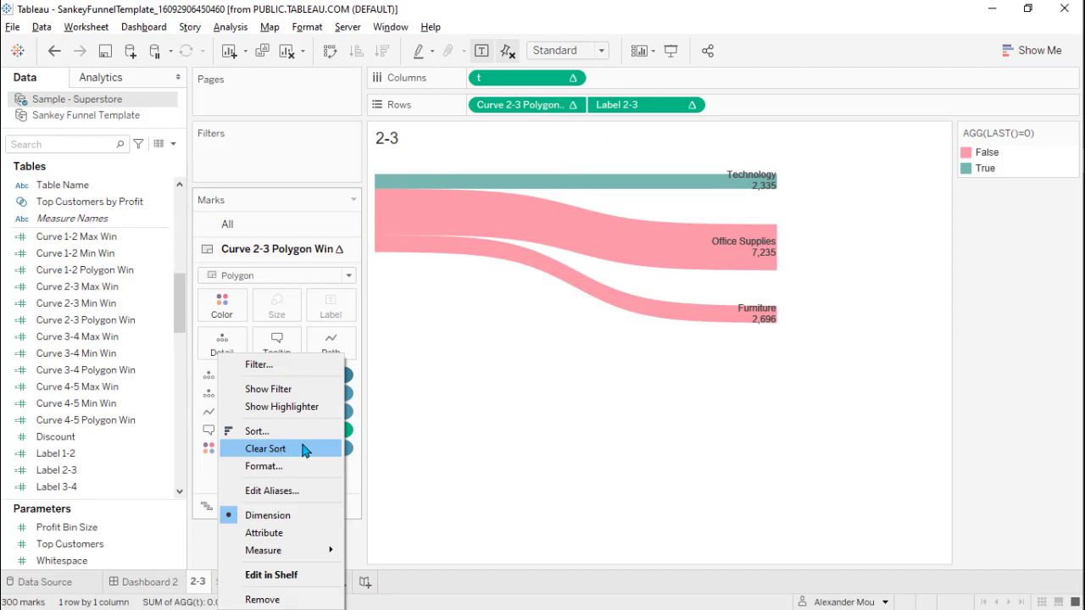
click(305, 450)
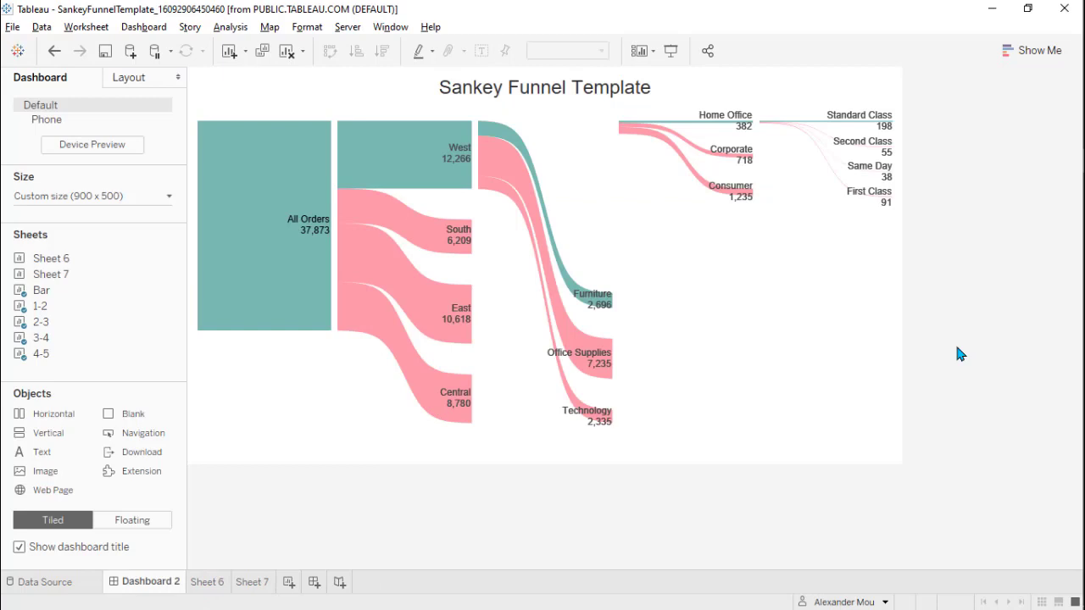
- On sheet 2-3, manually sort Step3, moving Technology to the bottom and Null to the top
click(543, 271)
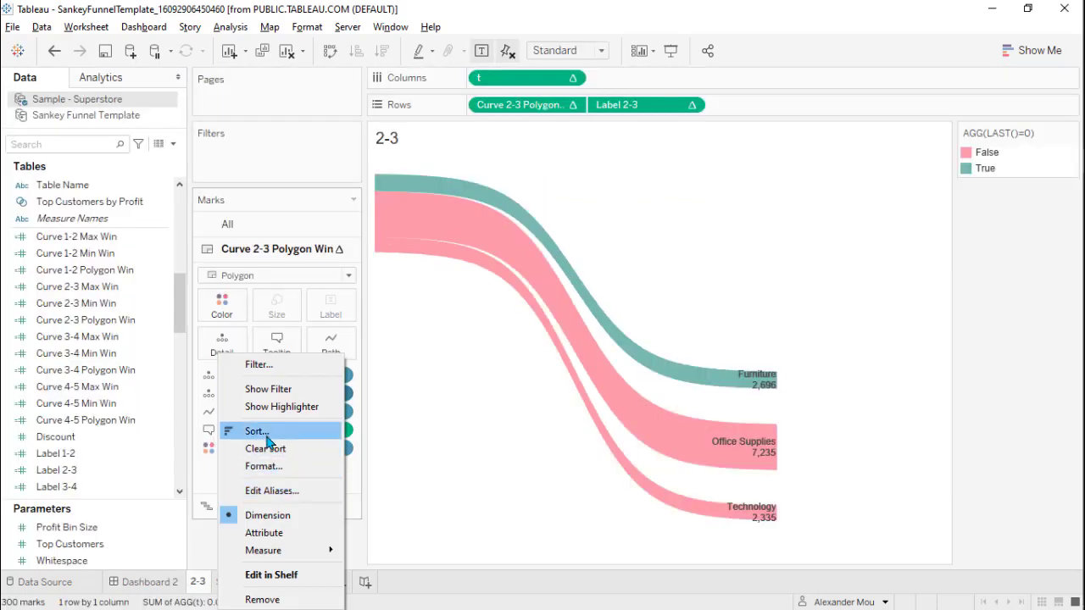
click(267, 434)
click(474, 262)
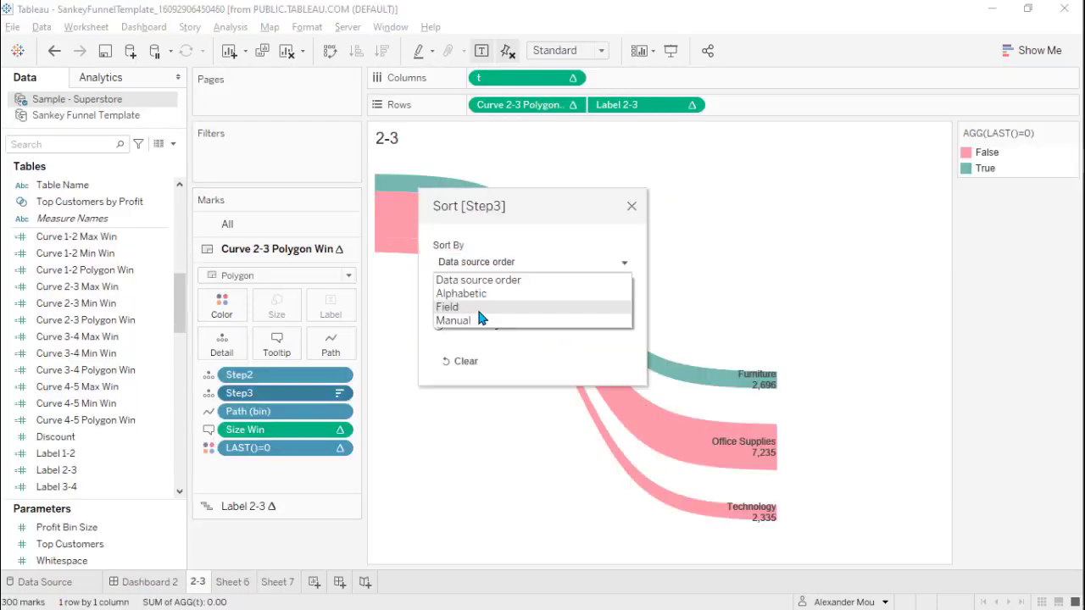
click(476, 322)
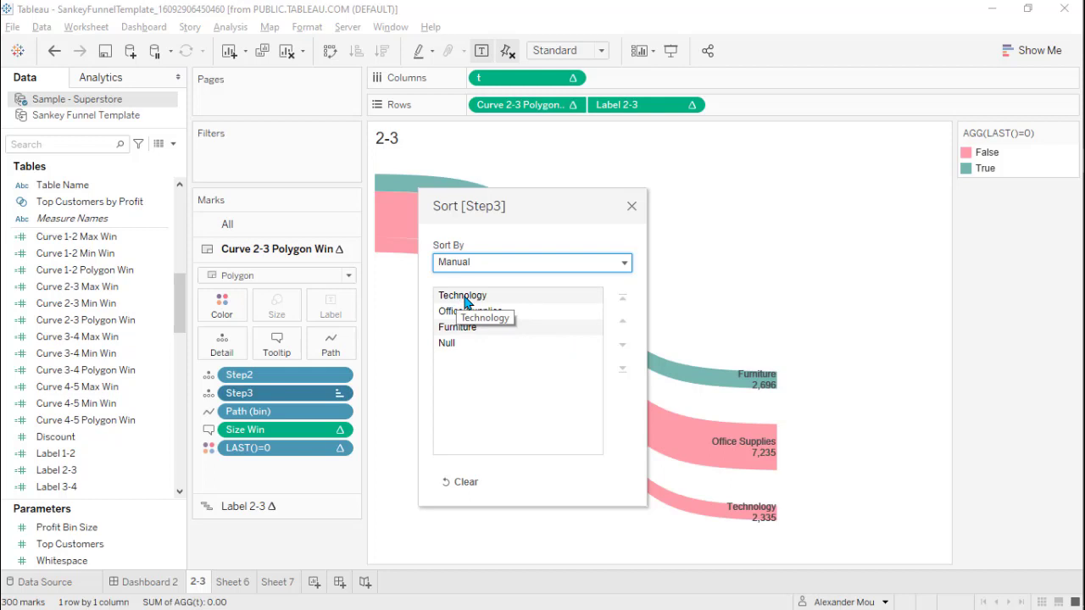
click(464, 298)
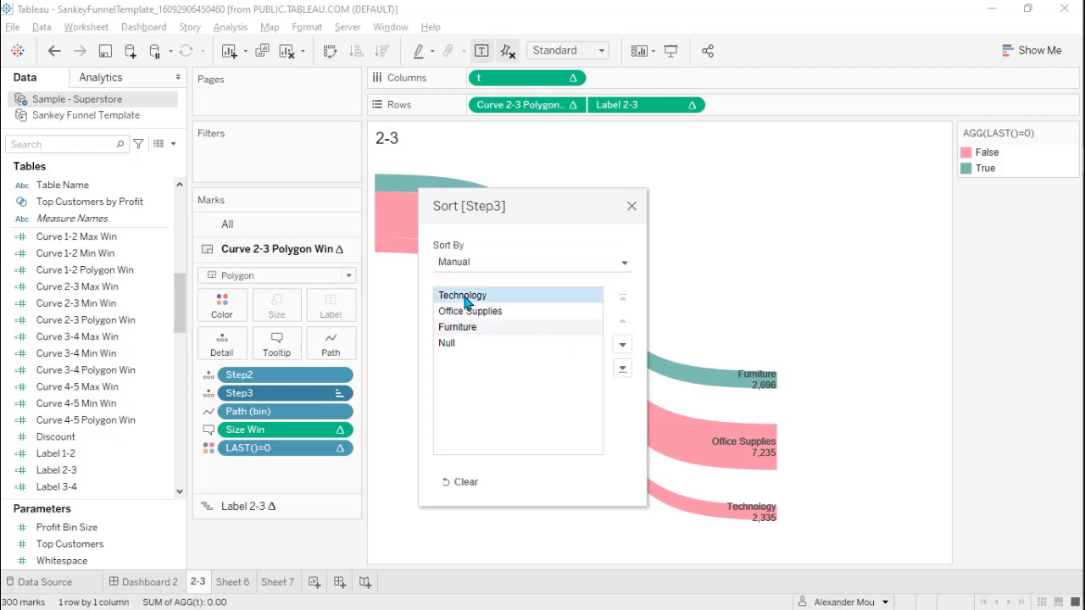
drag(464, 301, 463, 363)
drag(447, 328, 455, 297)
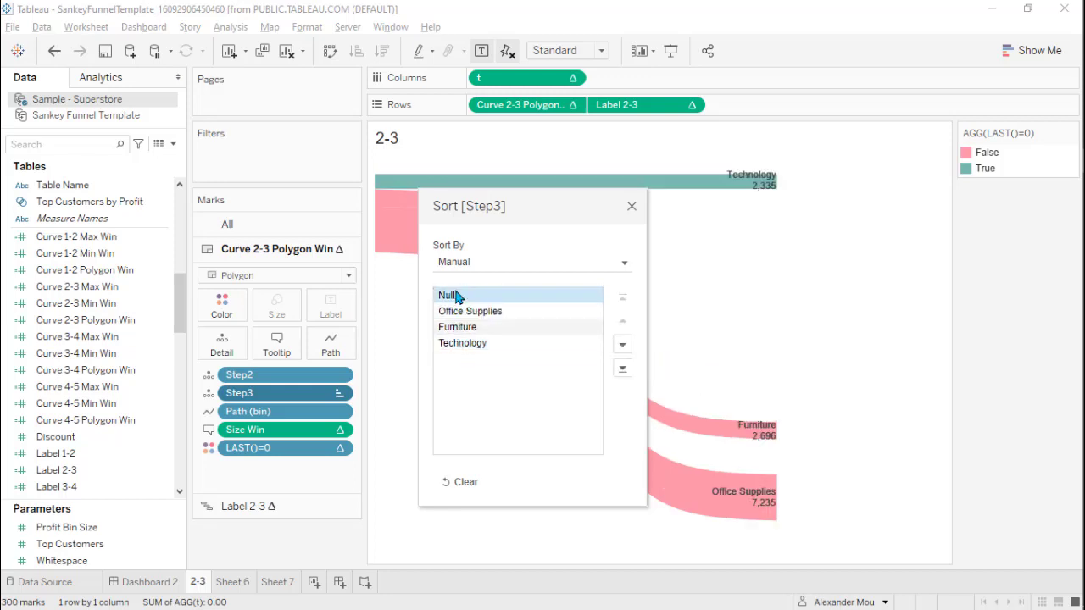
click(631, 208)
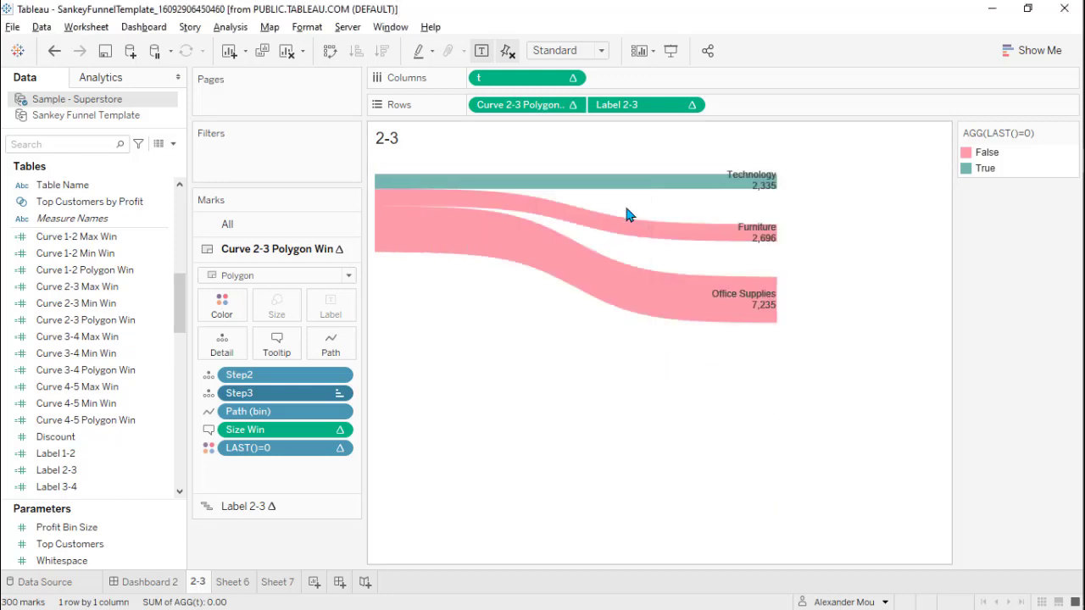
click(152, 584)
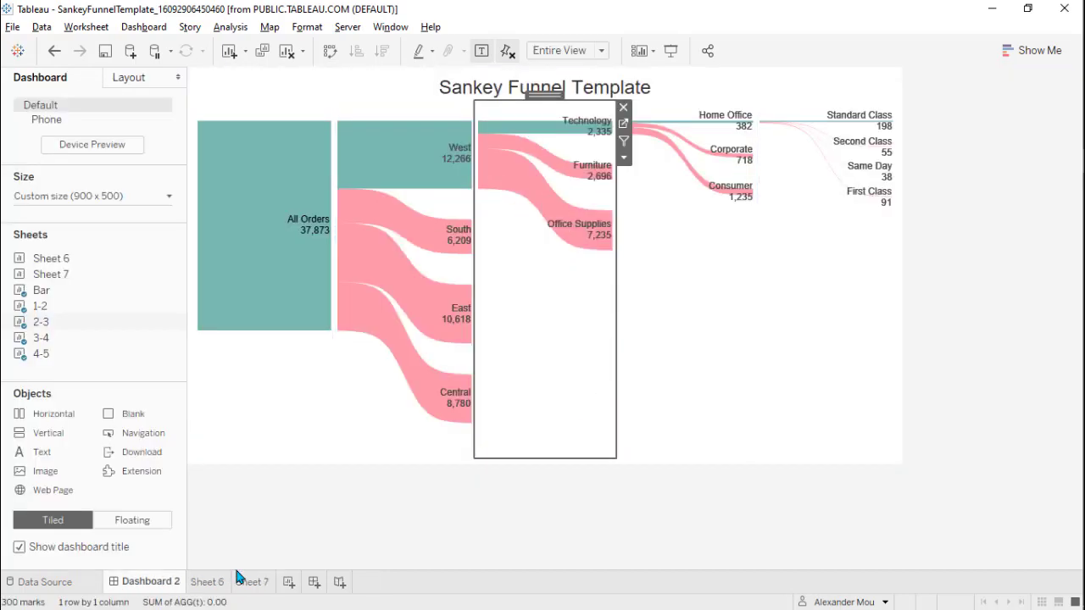
click(664, 514)
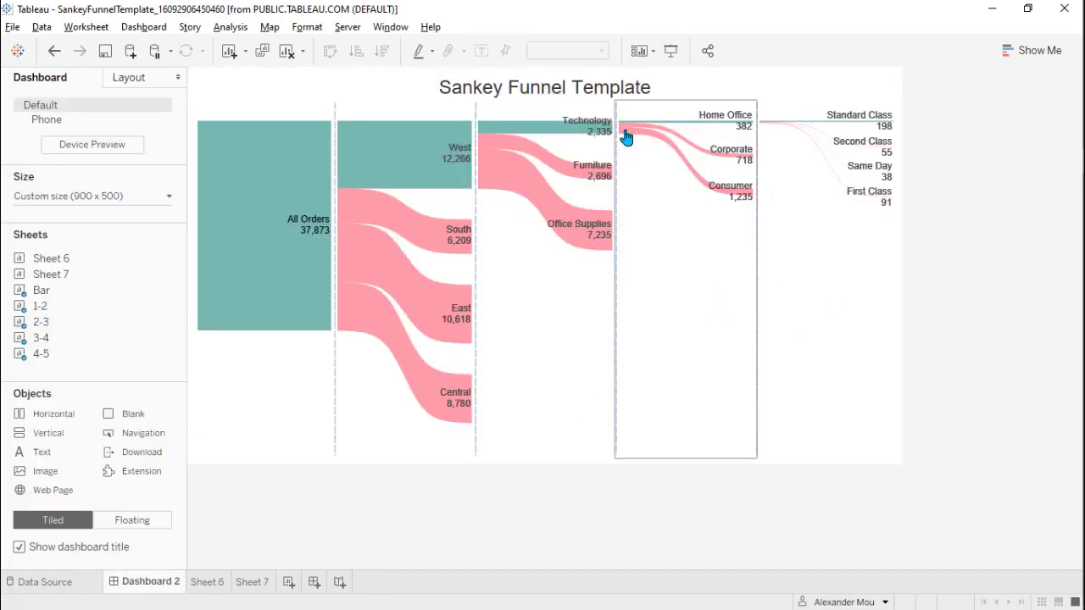
mouse_move(635, 135)
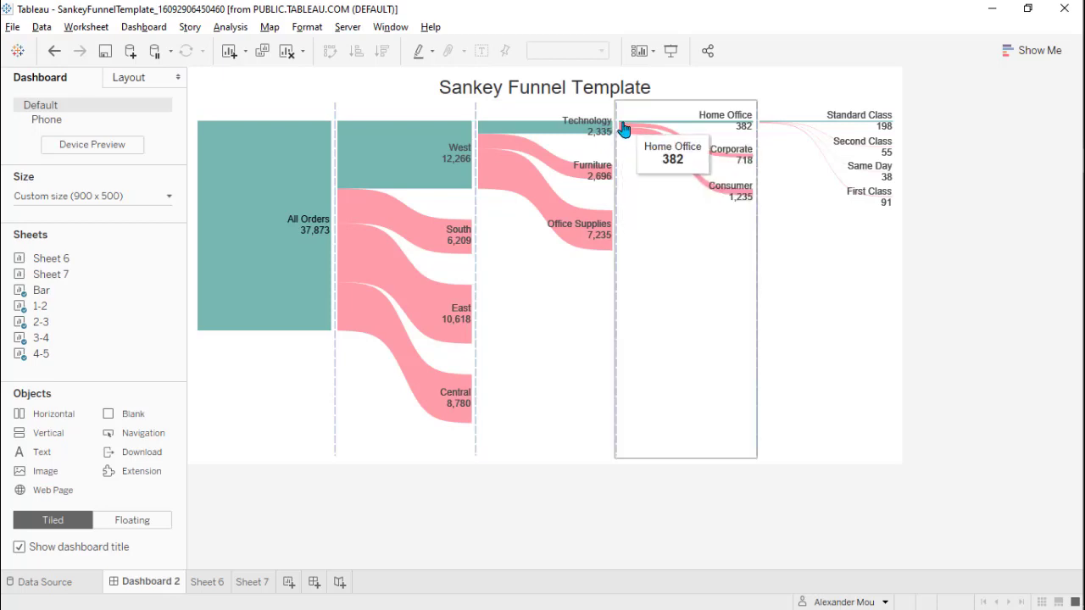
mouse_move(543, 135)
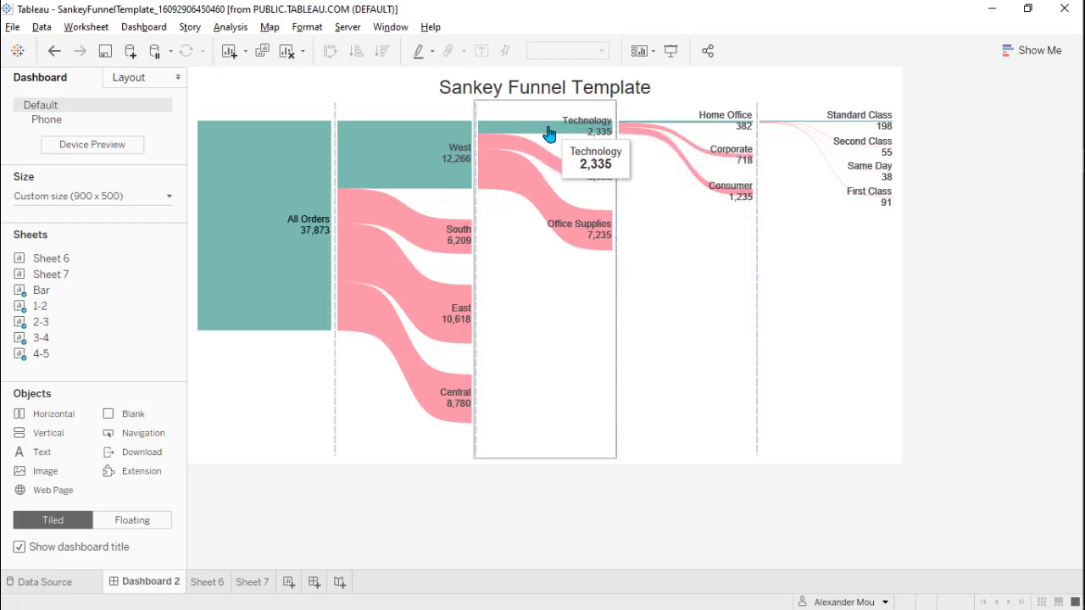